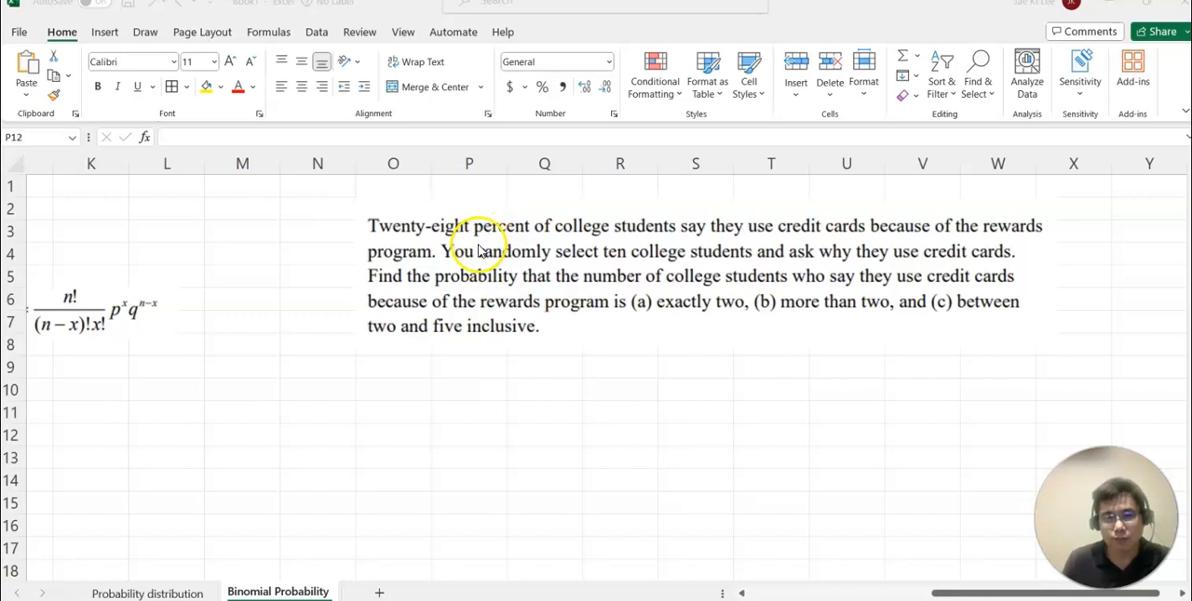
Enter the label n in O10 with the value 10 beside it in P10.
left_click(403, 393)
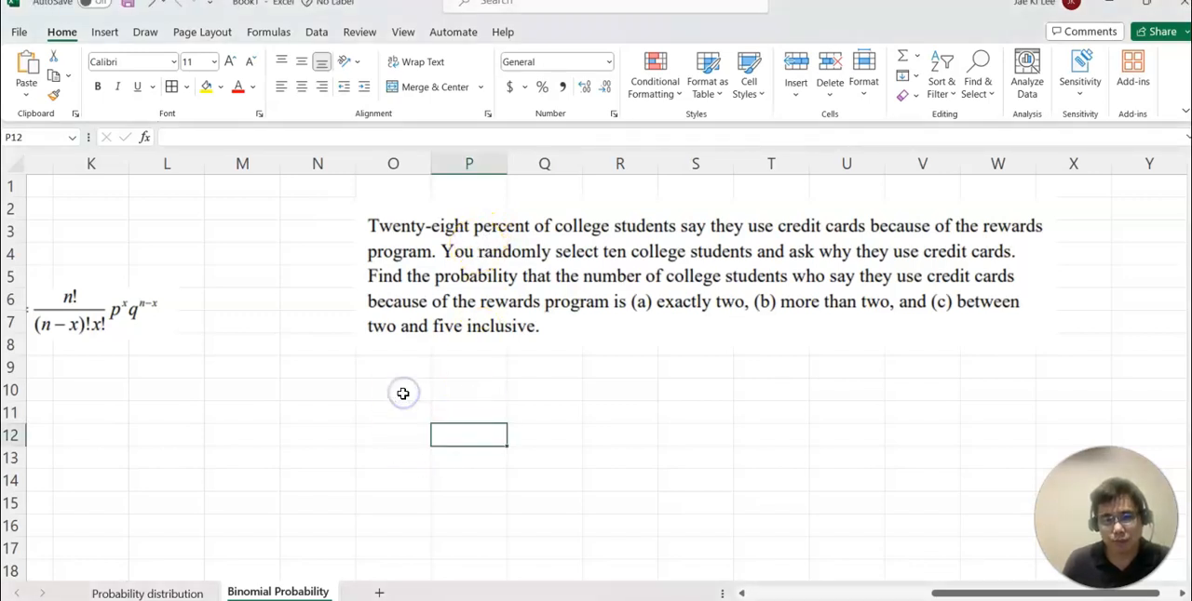
left_click(405, 391)
type("n")
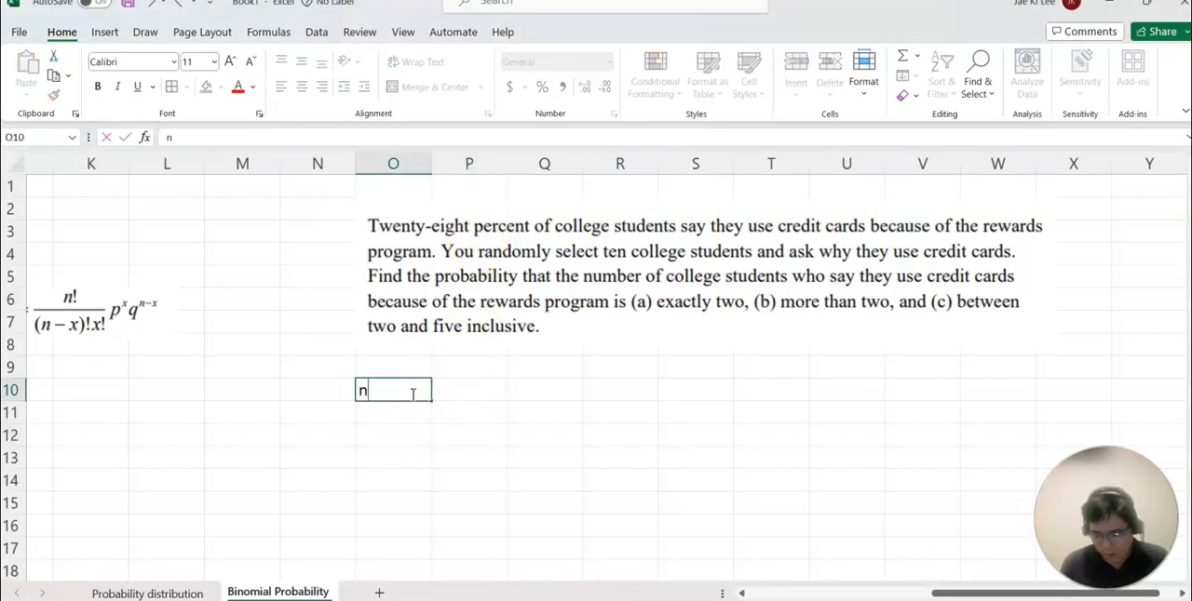
key("Tab")
type("10")
key("Return")
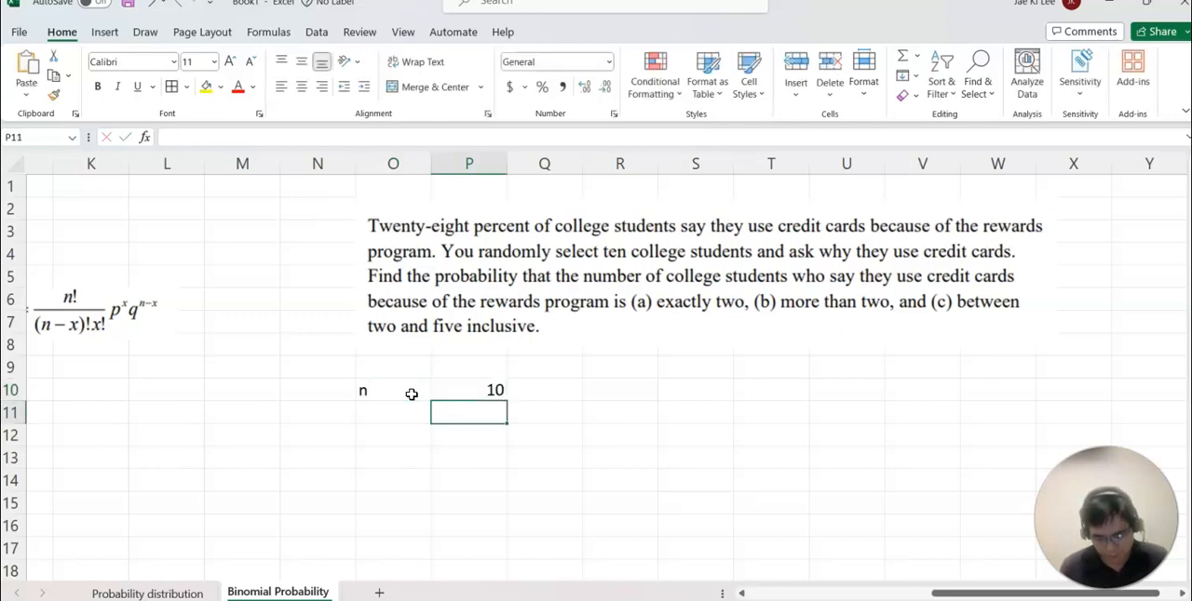
Enter the label p in O11 with the success probability .28 beside it in P11.
key("Left")
type("p")
key("Tab")
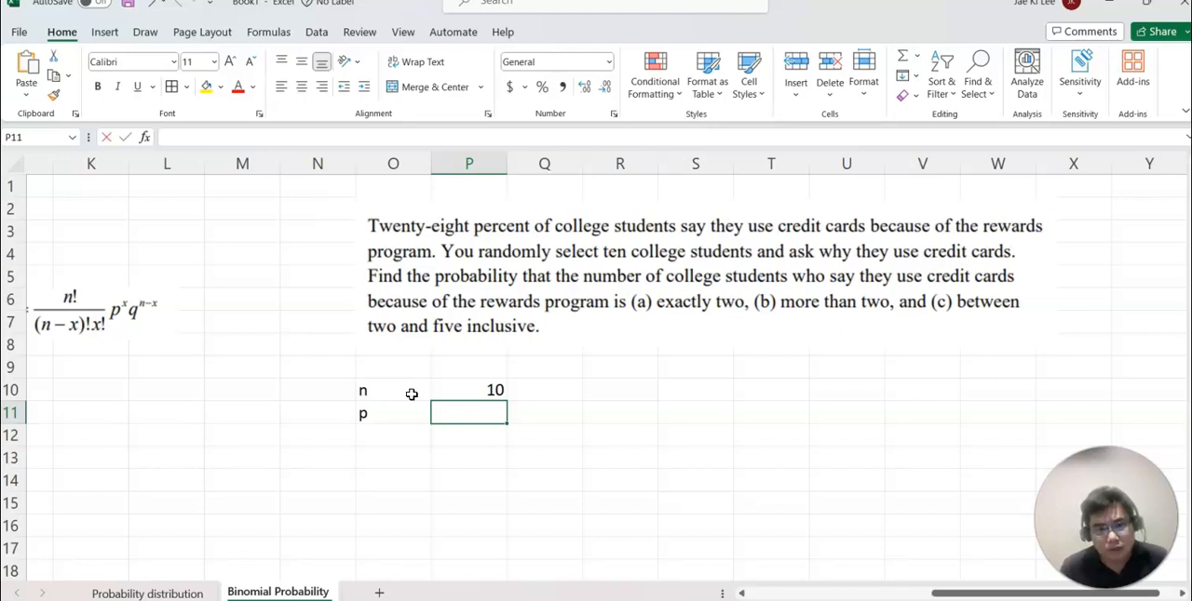
type(".28")
key("Return")
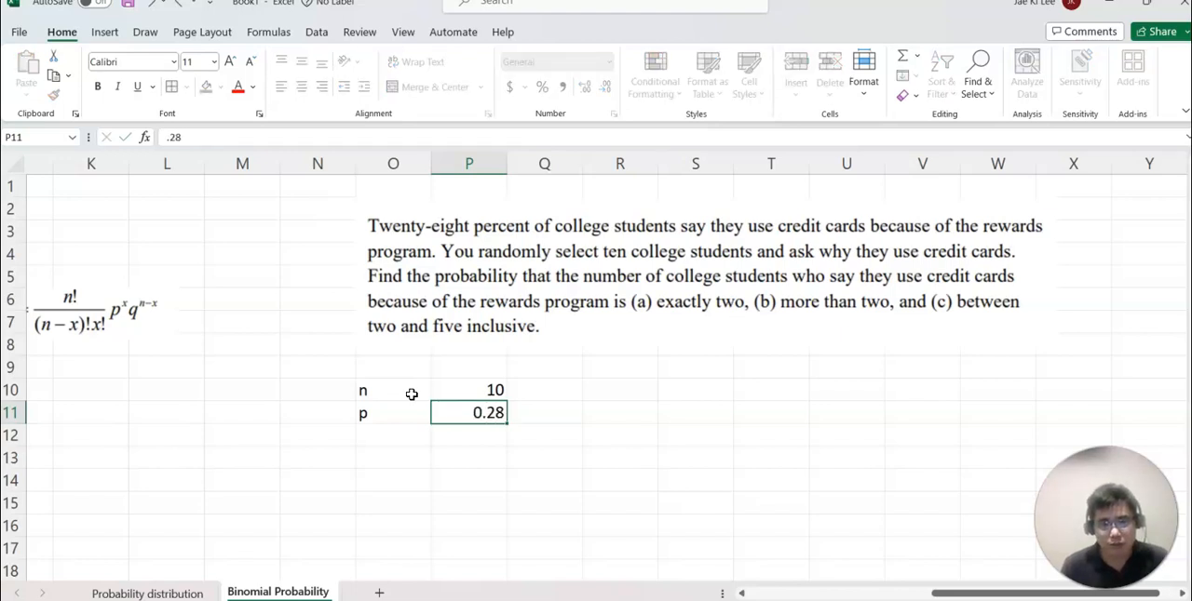
Center the contents of the range O10:R17 horizontally.
left_click_drag(388, 398, 630, 555)
left_click(301, 88)
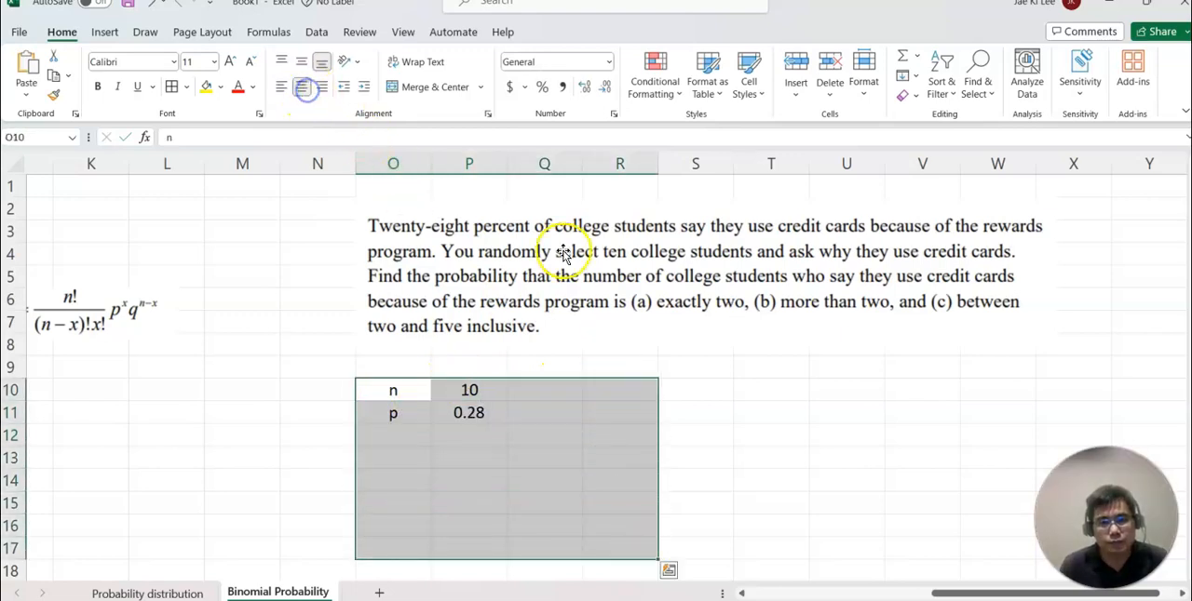
left_click(614, 431)
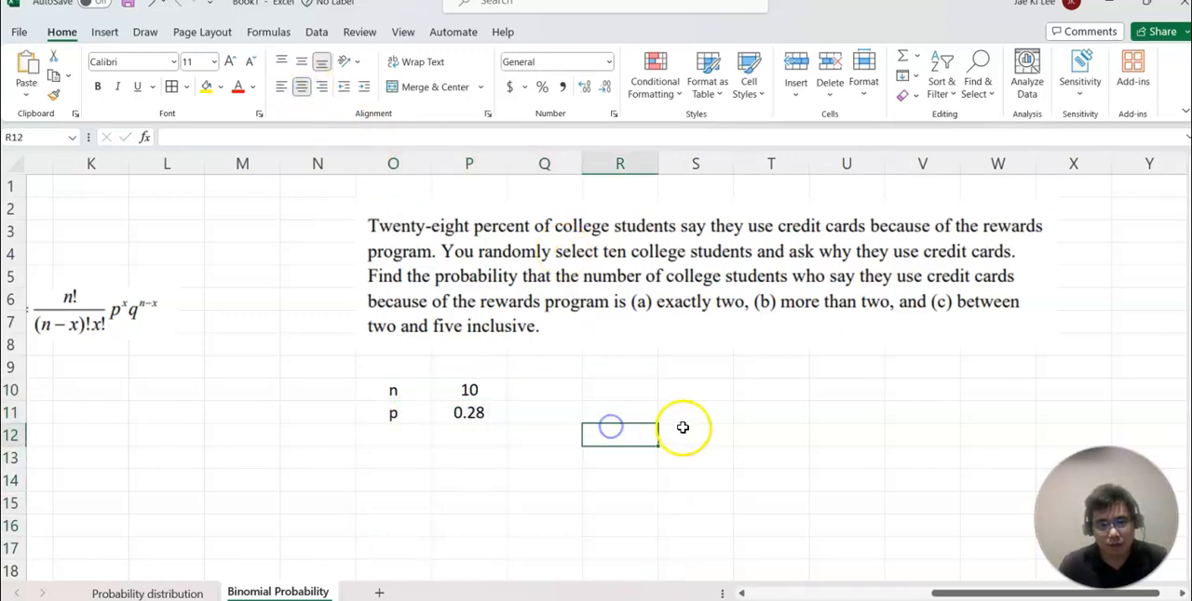
Enter the label q in O12 and compute its value in P12 with the formula =1-P11.
left_click(413, 437)
type("q")
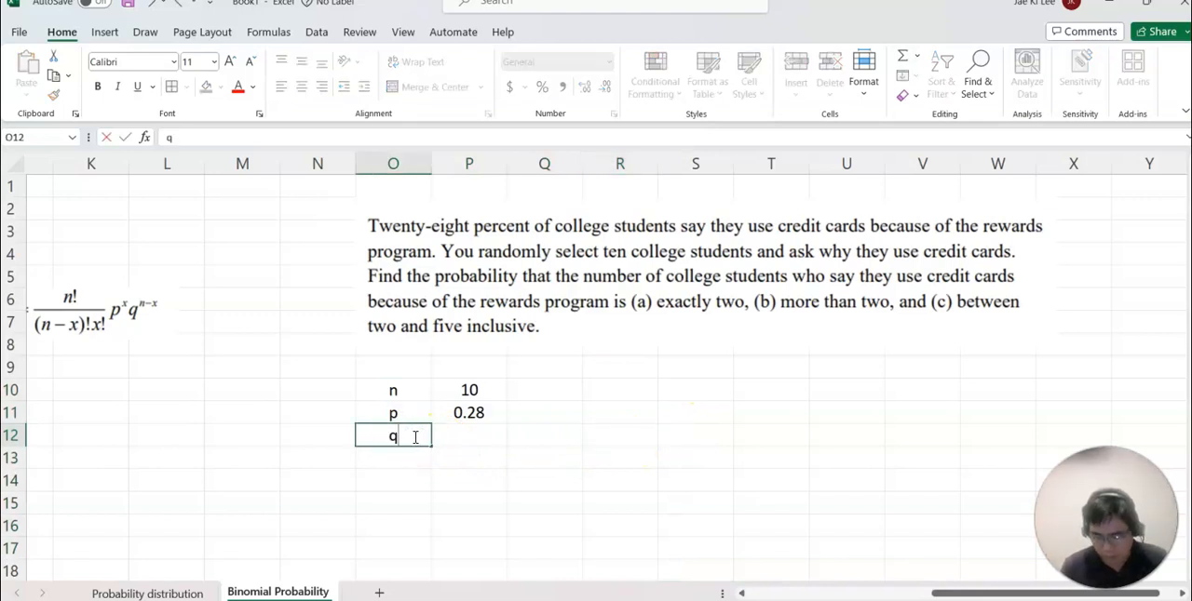
key("Tab")
type("=1-")
left_click(468, 413)
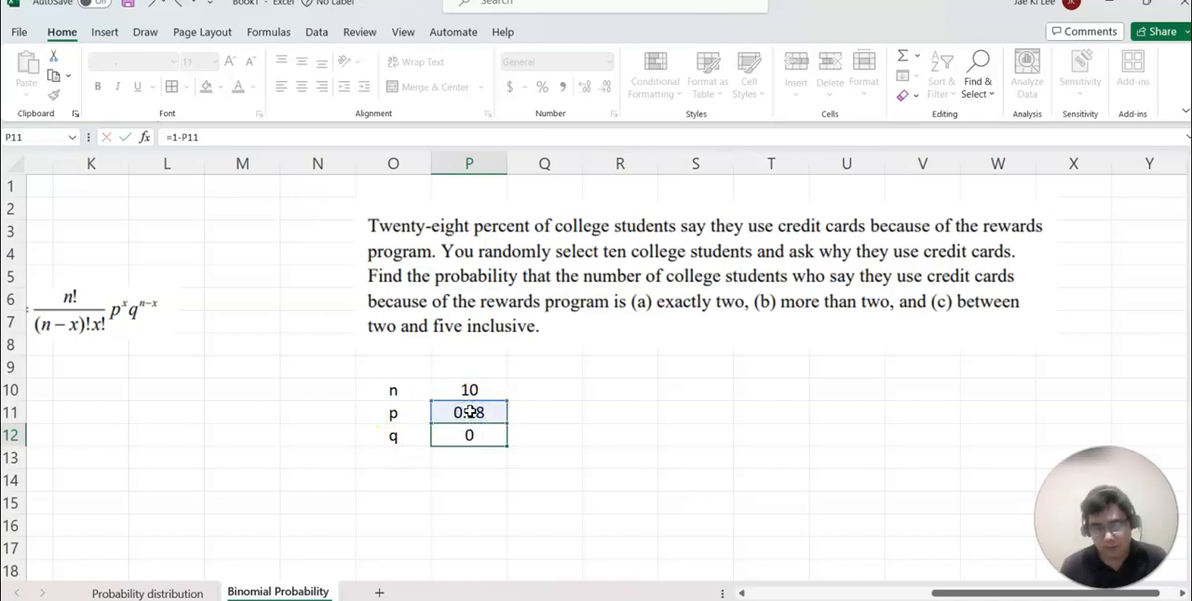
key("Return")
Create a column headed x in O14 and list the values 0 to 10 in O15:O25.
scroll(599, 386, "down", 2)
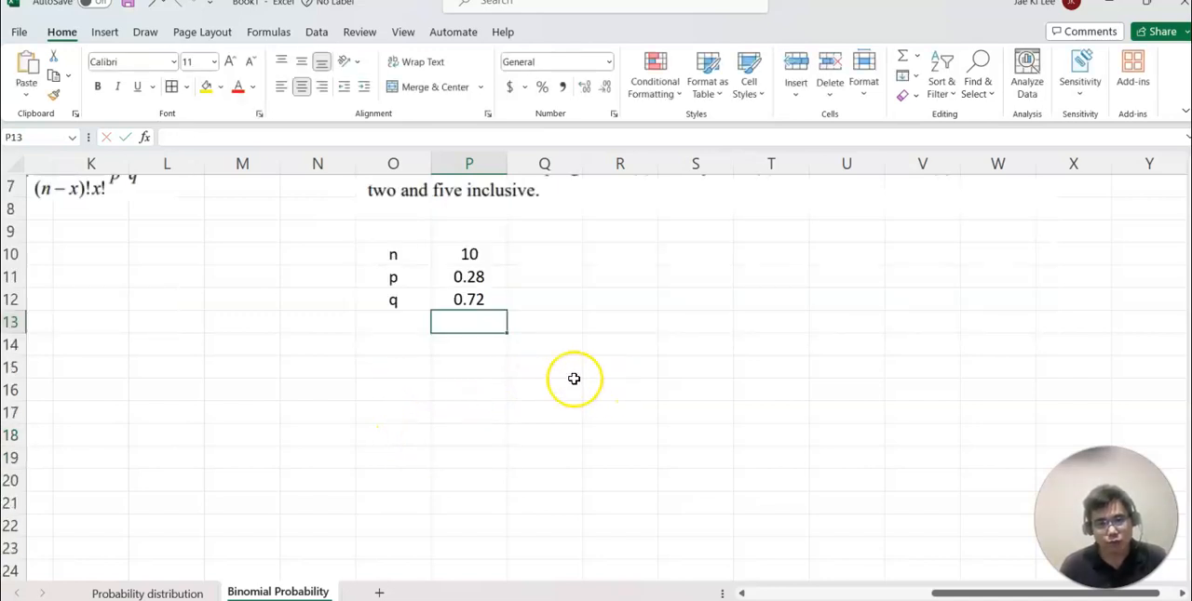
left_click(411, 342)
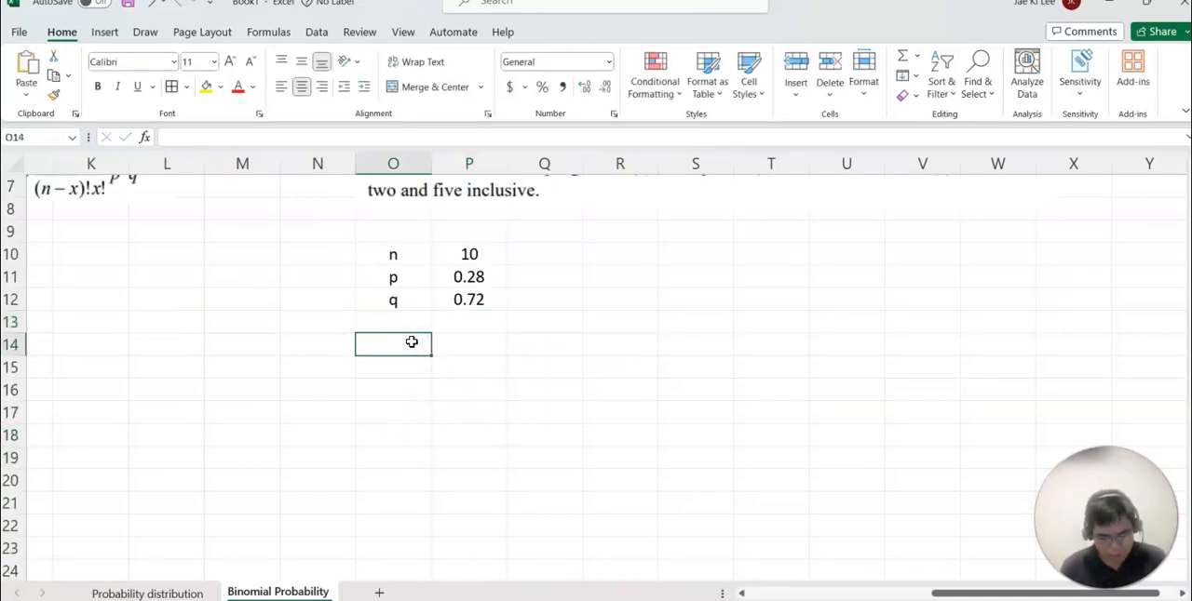
type("x")
key("Return")
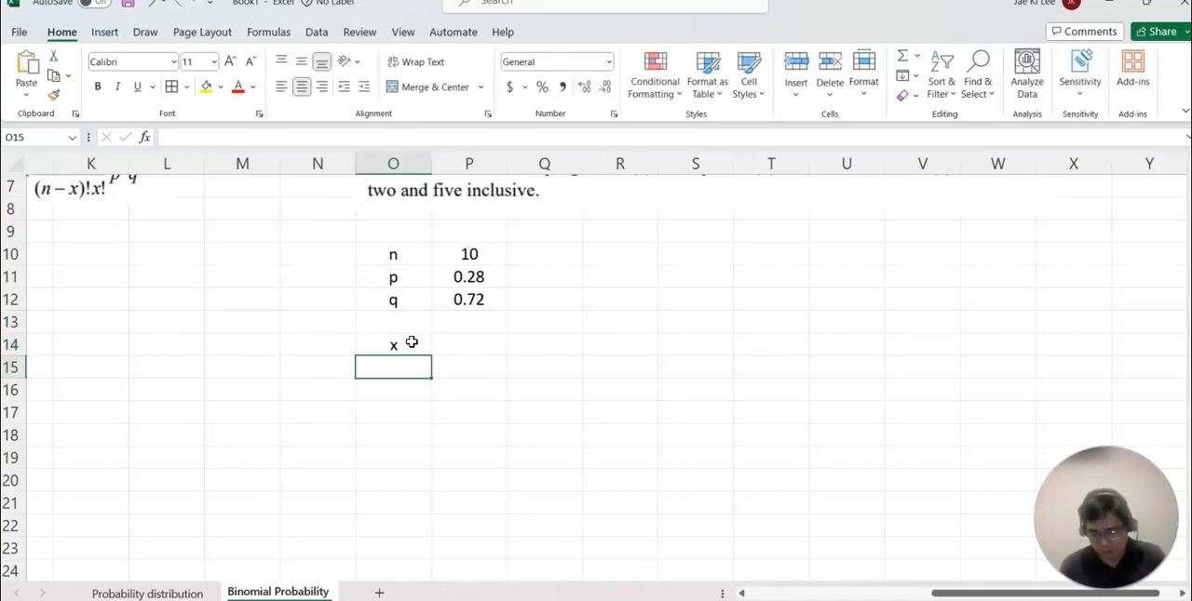
type("0")
key("Return")
type("1")
key("Return")
type("2")
key("Return")
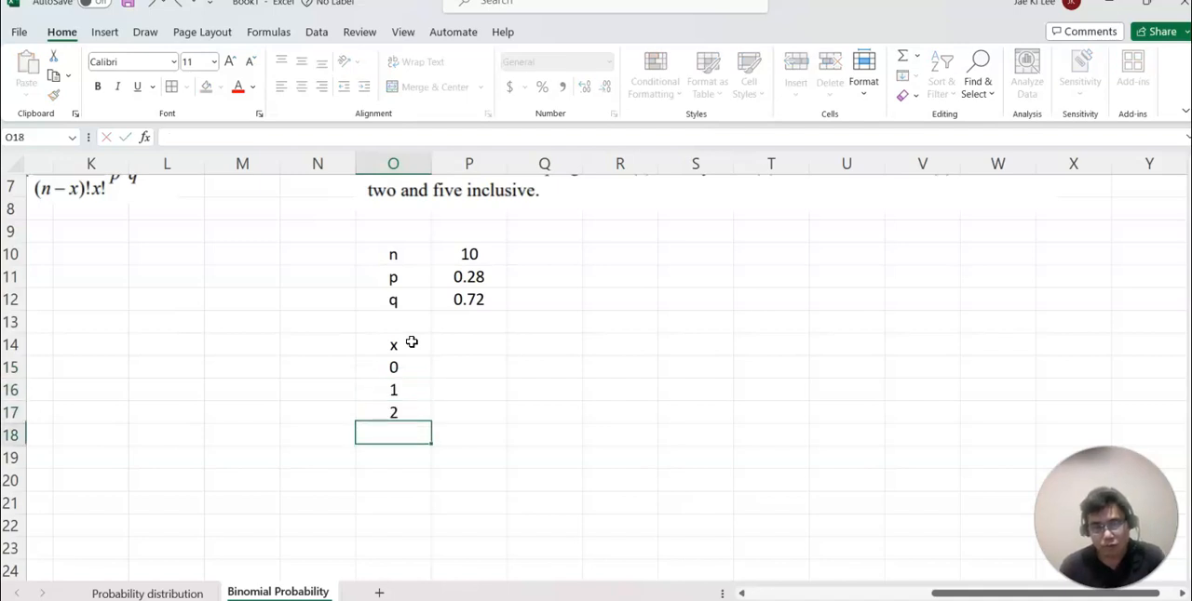
left_click_drag(411, 370, 418, 549)
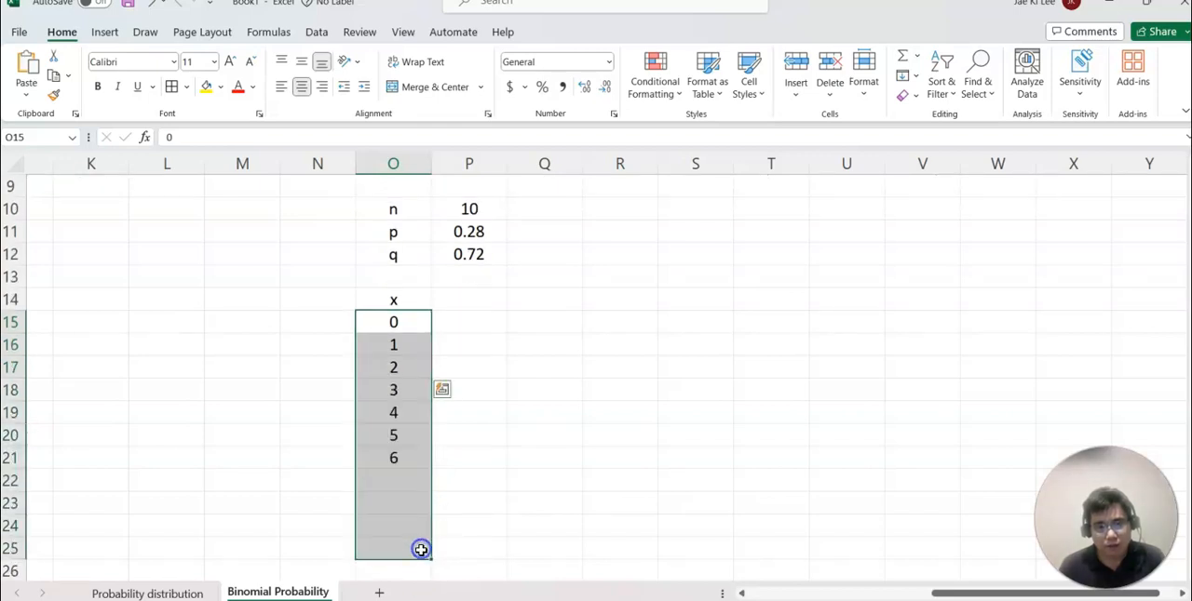
Enter the header P(x) in P14, removing the stray backslash from the text.
left_click(474, 305)
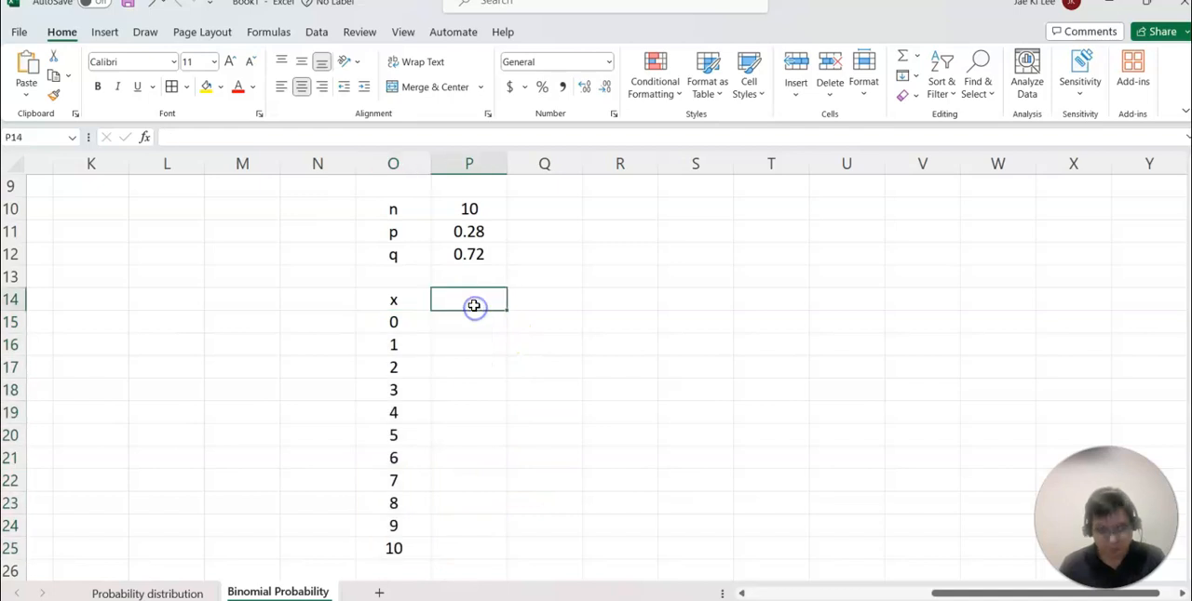
type("P(x")
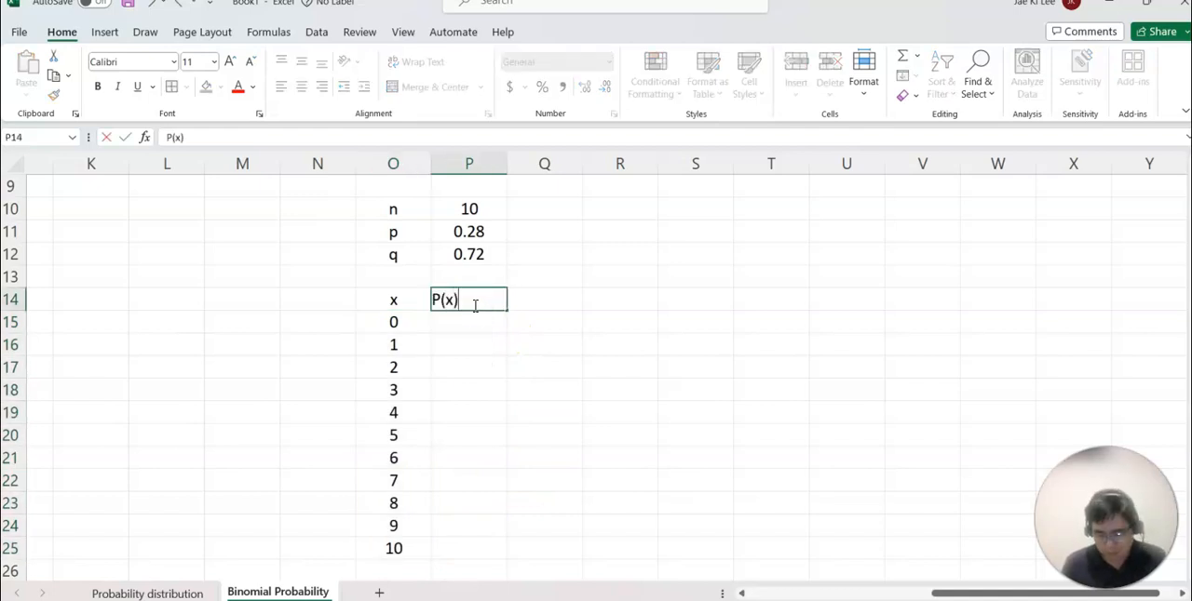
key("Return")
left_click(474, 305)
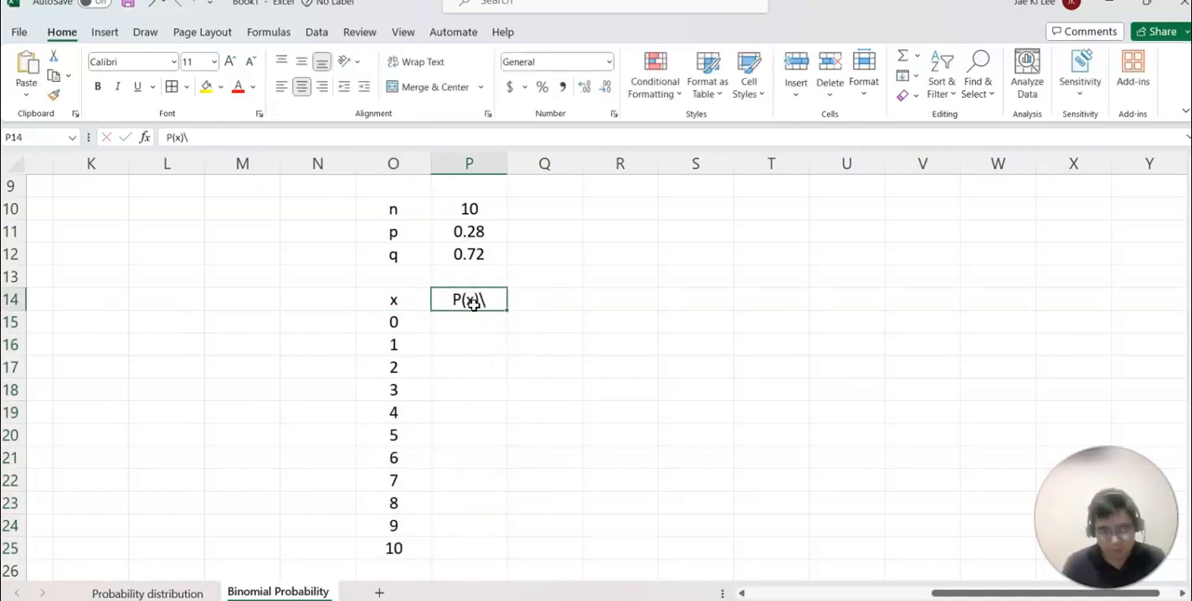
left_click(187, 138)
key("BackSpace")
key("Return")
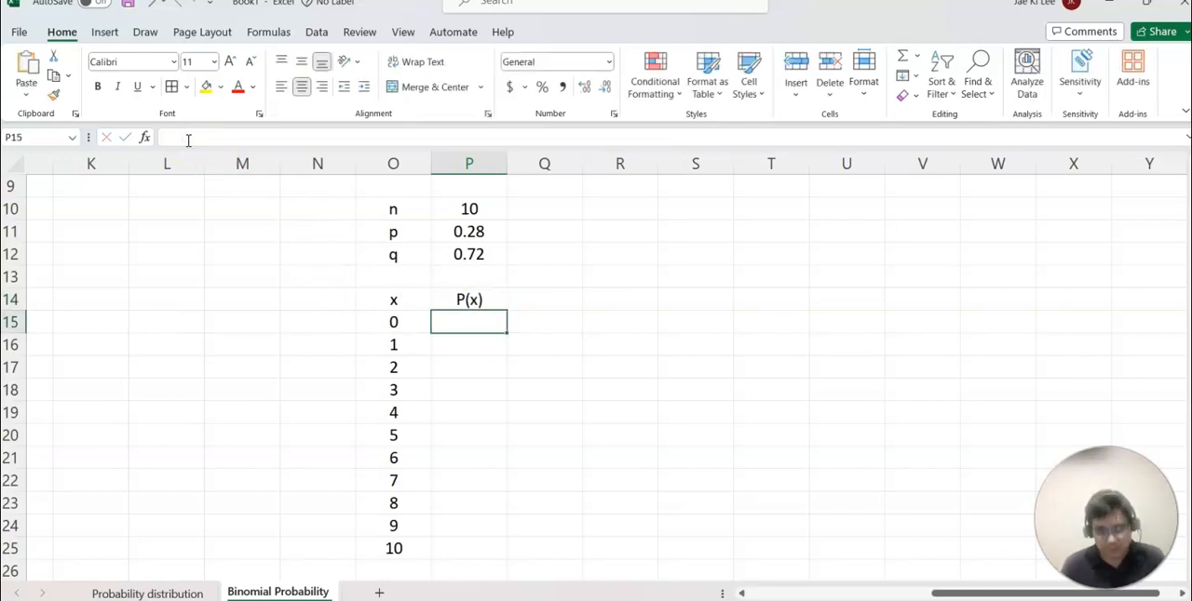
type("=bin")
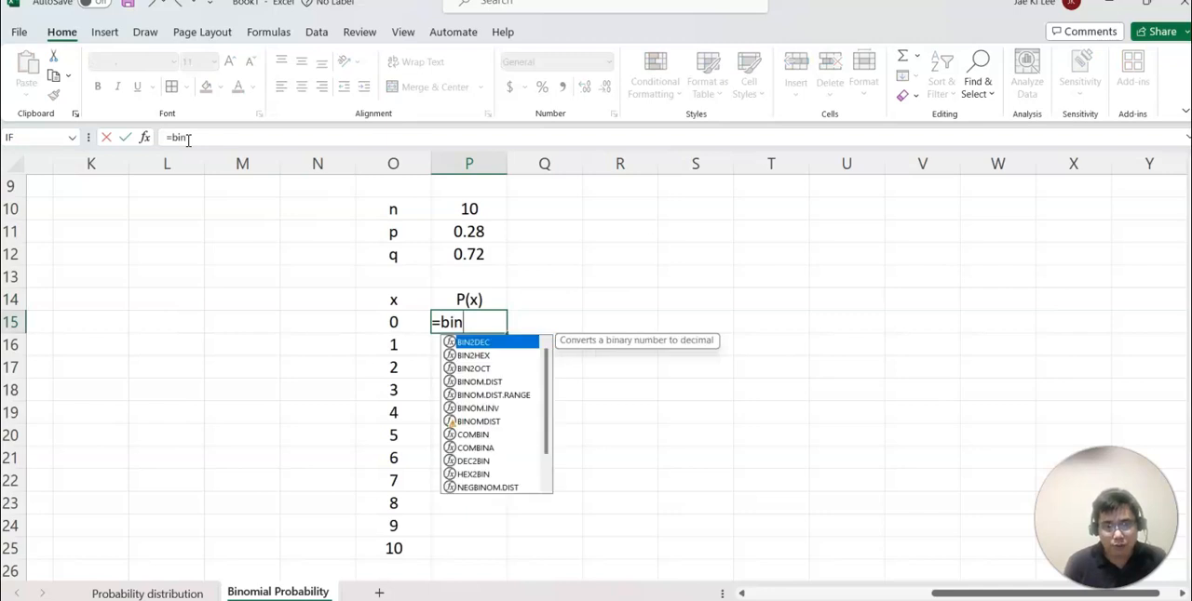
type("o")
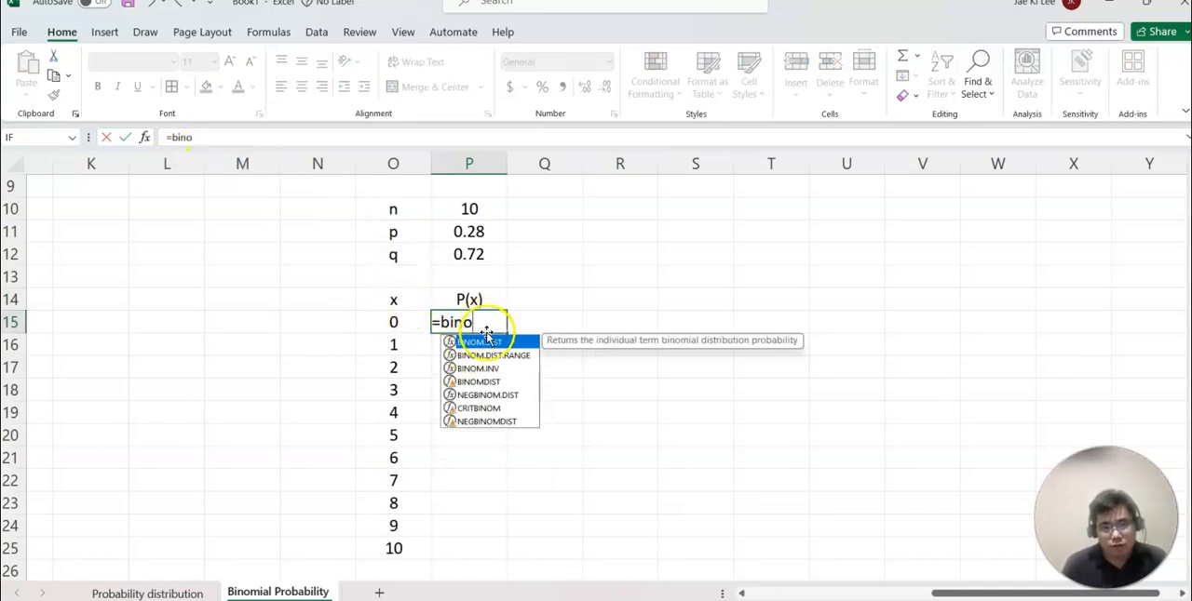
double_click(525, 346)
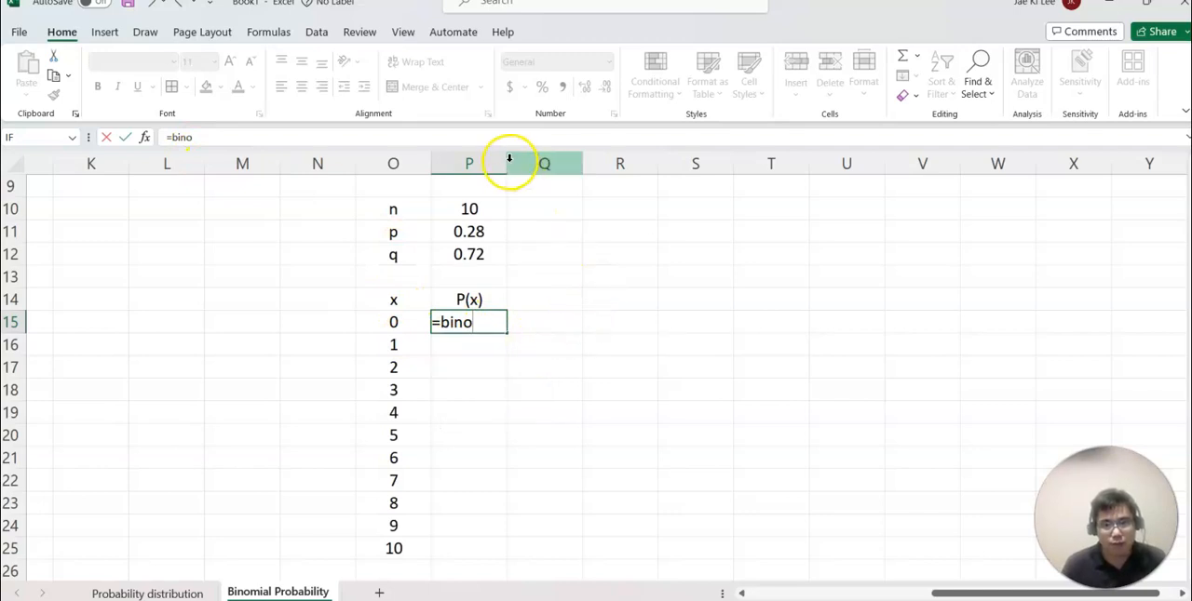
key("Escape")
Compute the probability for x = 0 in P15 with =BINOM.DIST(O15,10,.28,FALSE) and adjust column P's width to fit the result.
left_click_drag(501, 161, 665, 163)
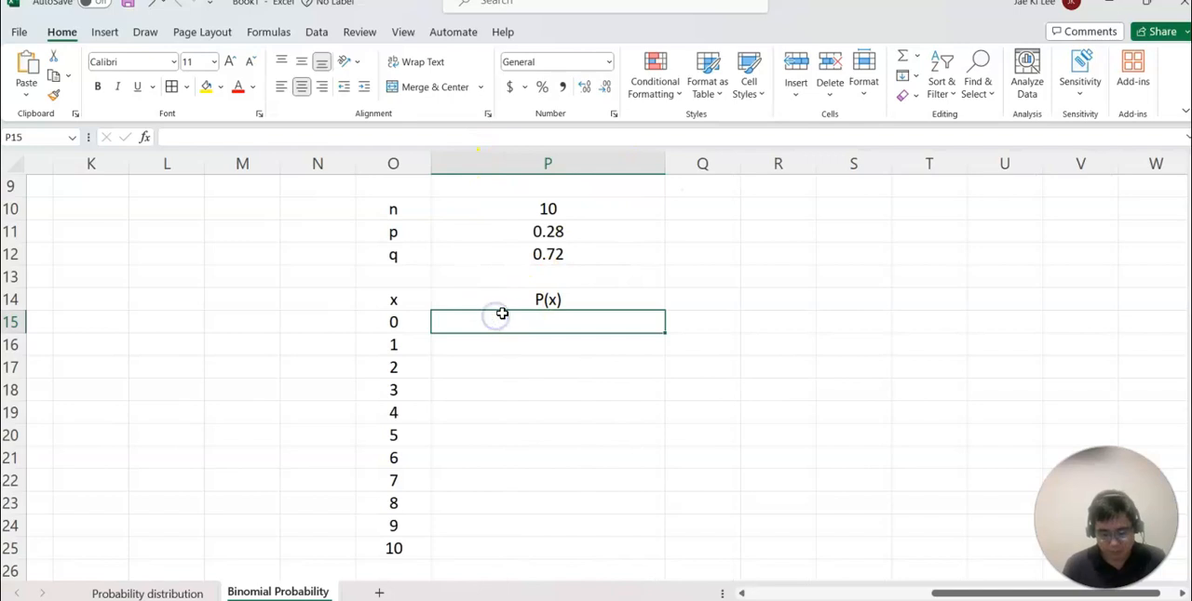
type("=bino")
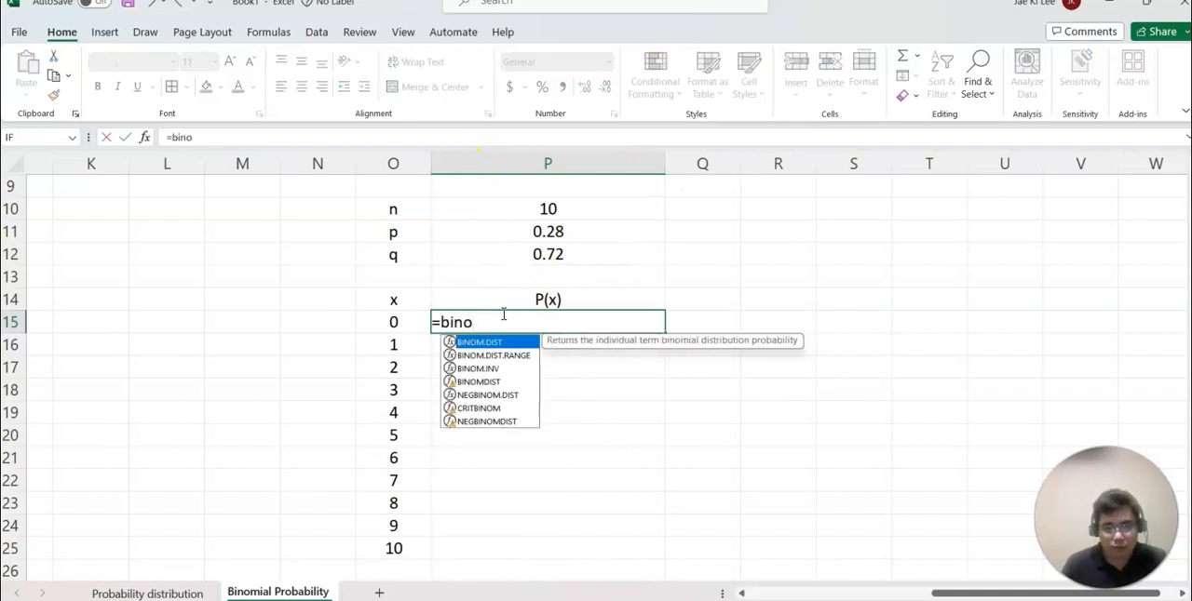
double_click(518, 343)
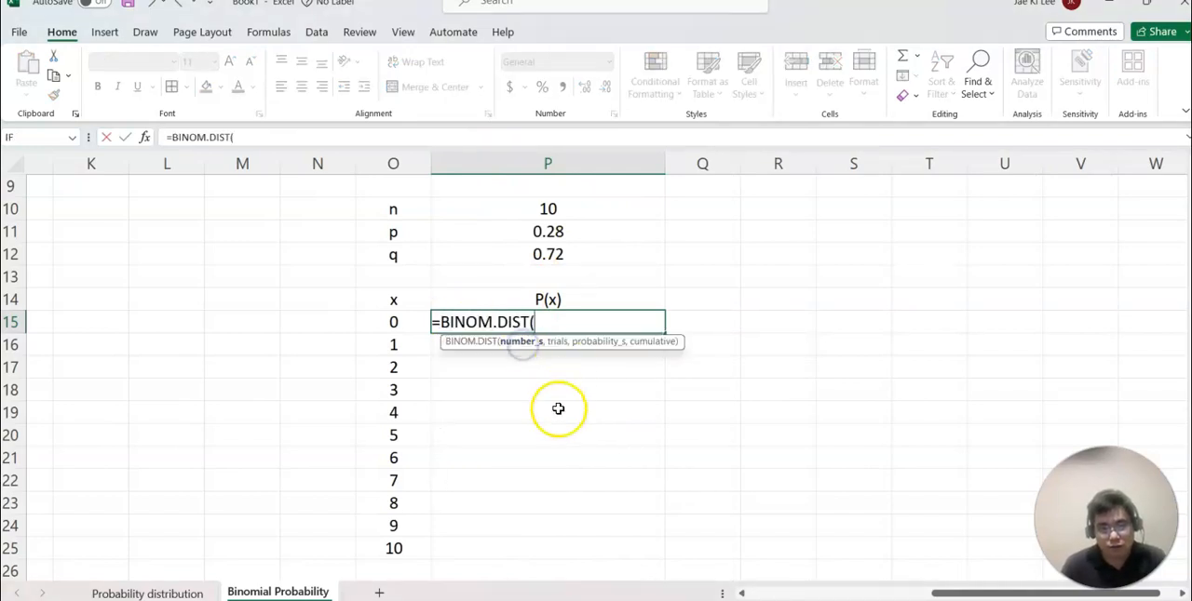
left_click(392, 323)
type(",10,")
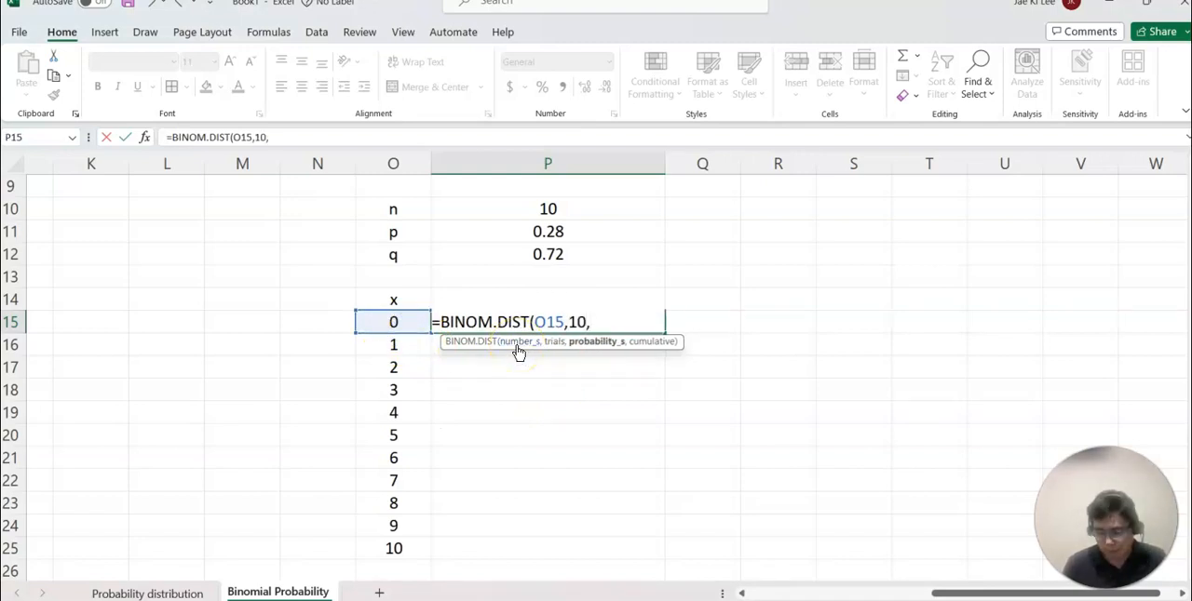
type(".28,")
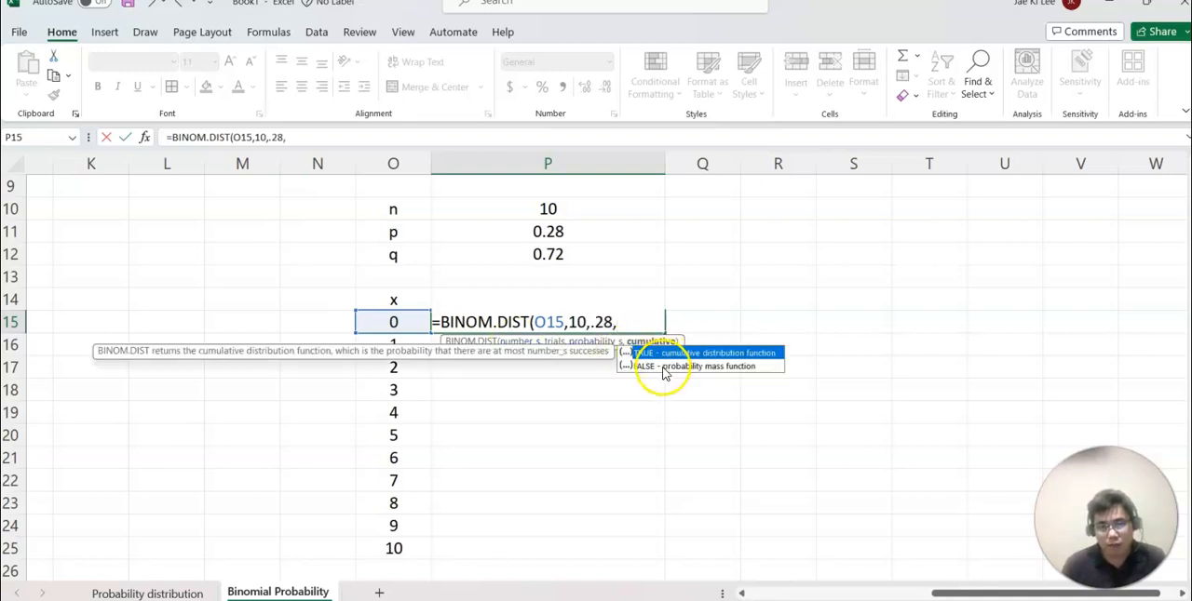
double_click(664, 367)
key("Return")
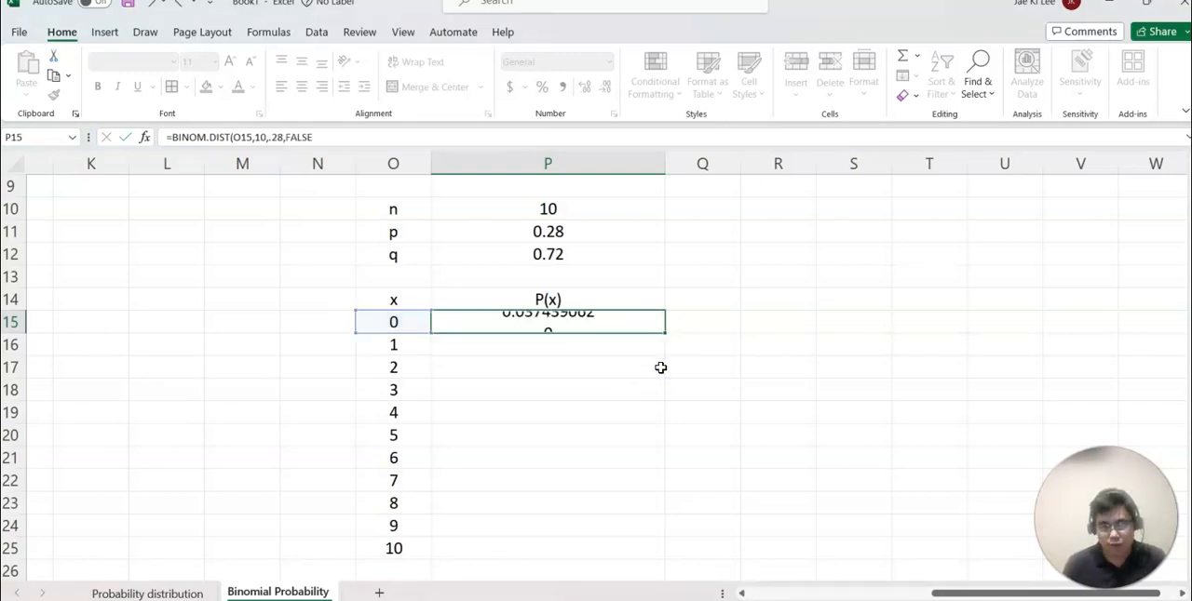
left_click_drag(668, 165, 556, 191)
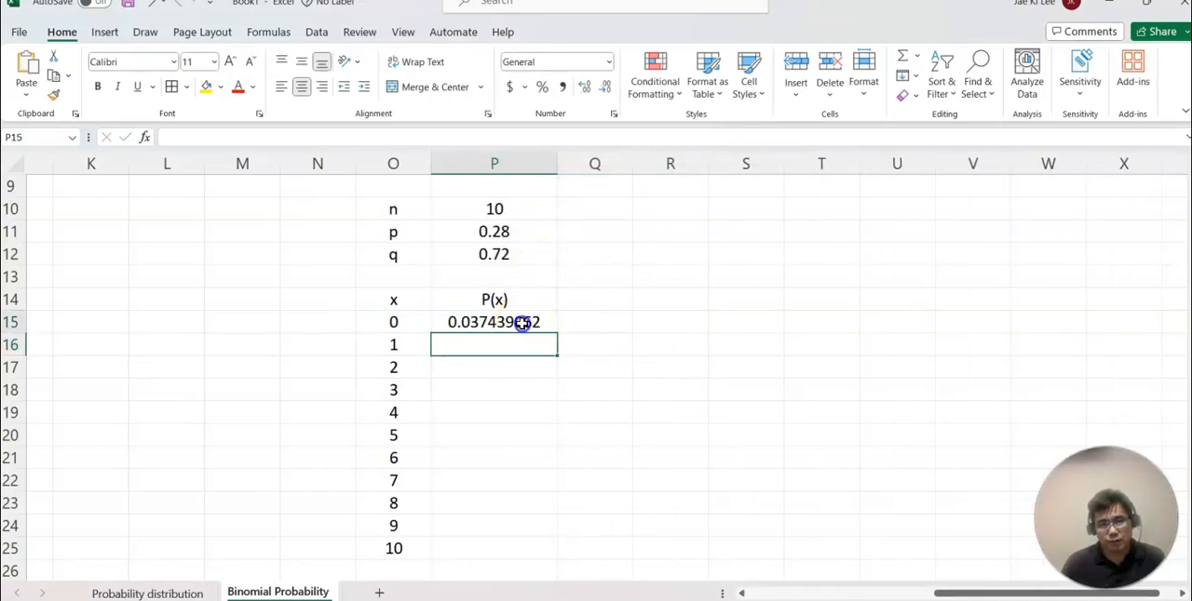
Review the BINOM.DIST arguments in P15 against the problem statement without altering the formula.
double_click(524, 322)
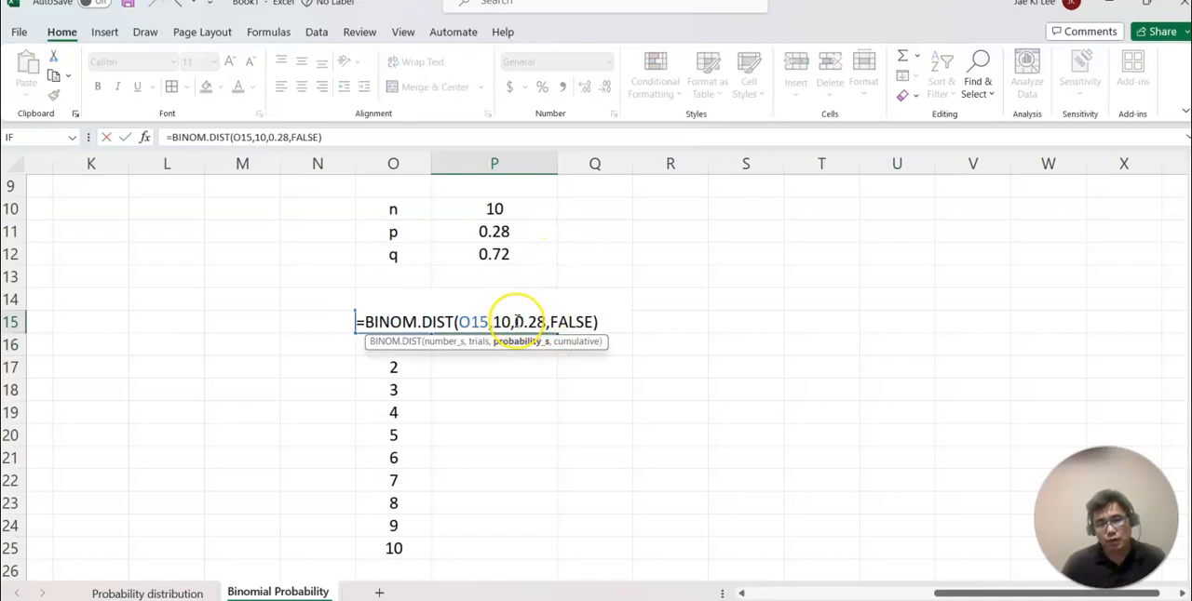
scroll(609, 293, "up", 3)
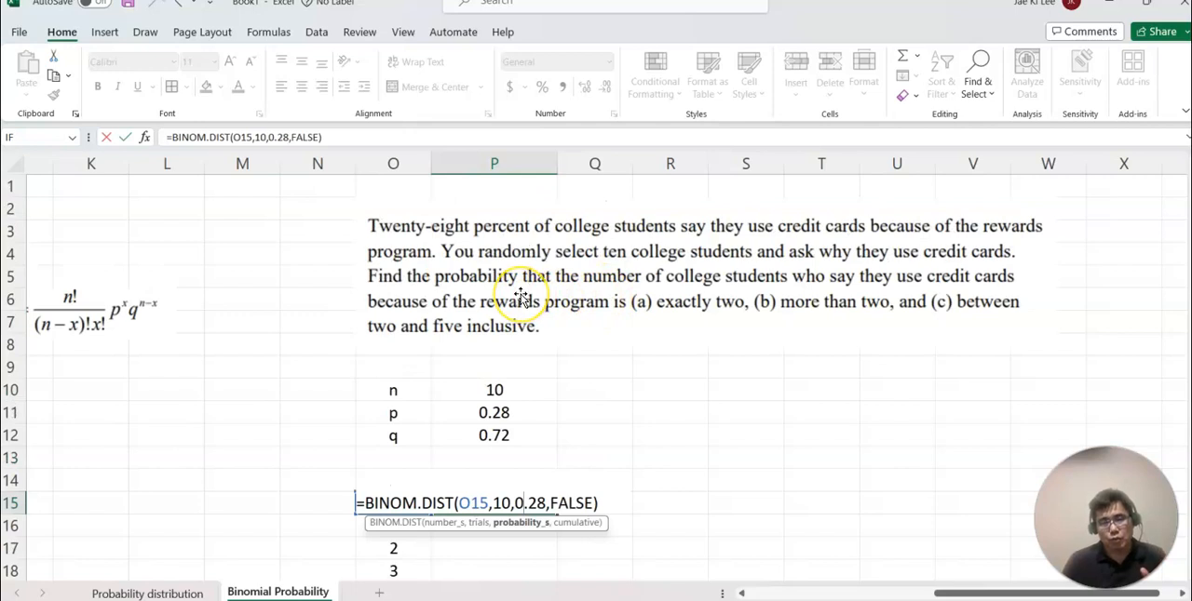
scroll(531, 302, "down", 1)
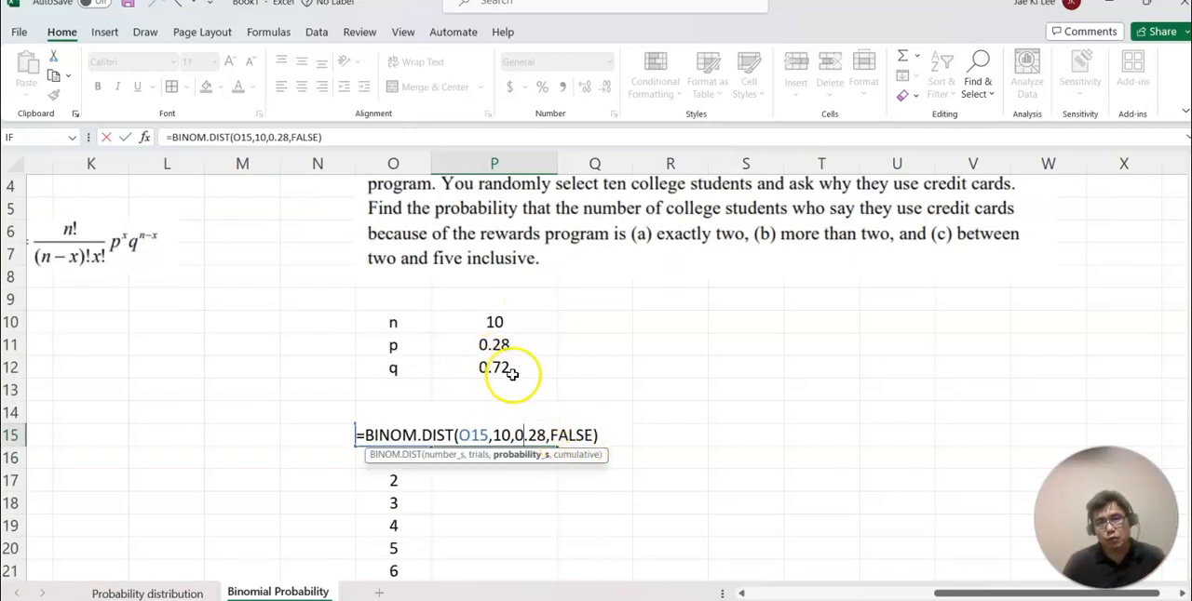
left_click(650, 408)
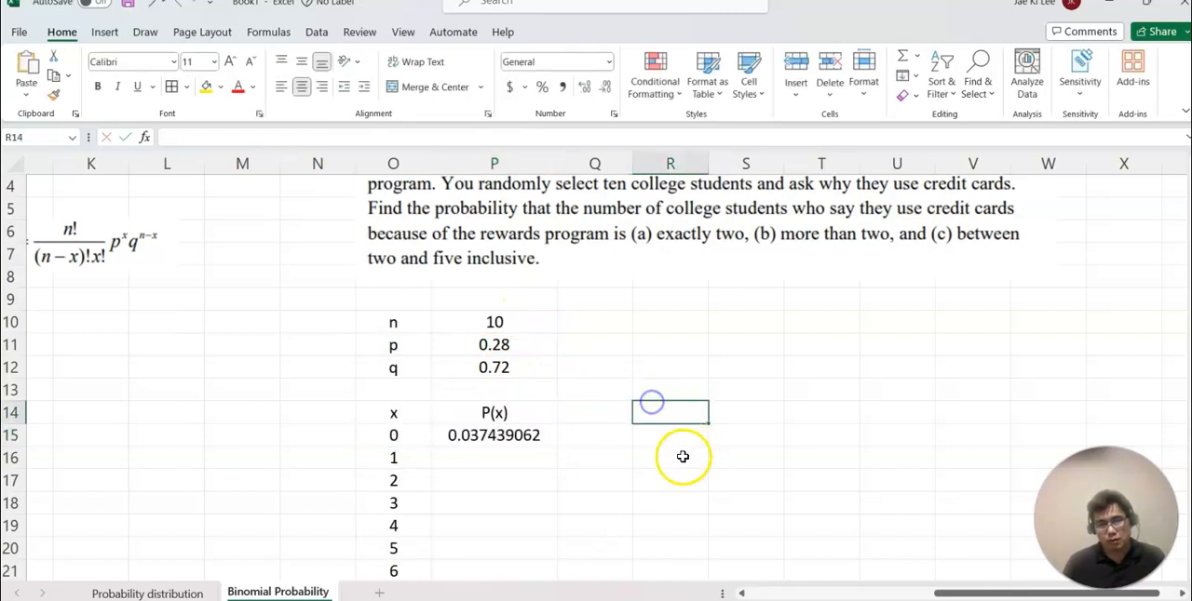
Fill the P15 formula down through P25 and format the probabilities to ten decimal places.
scroll(559, 428, "down", 3)
left_click(521, 232)
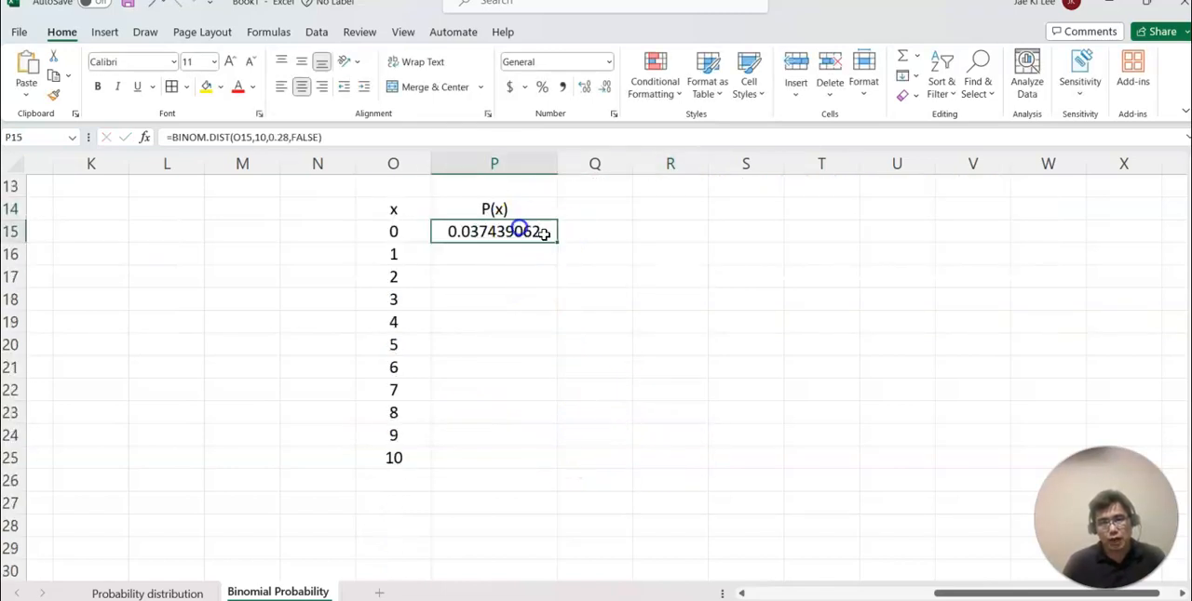
left_click_drag(554, 240, 533, 462)
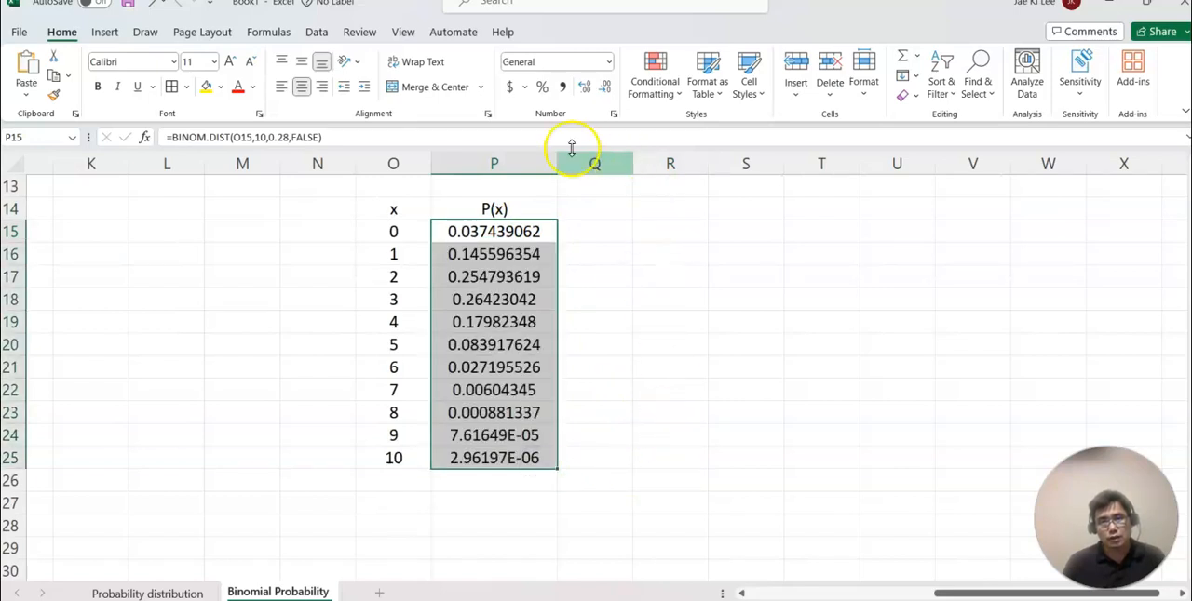
left_click(583, 87)
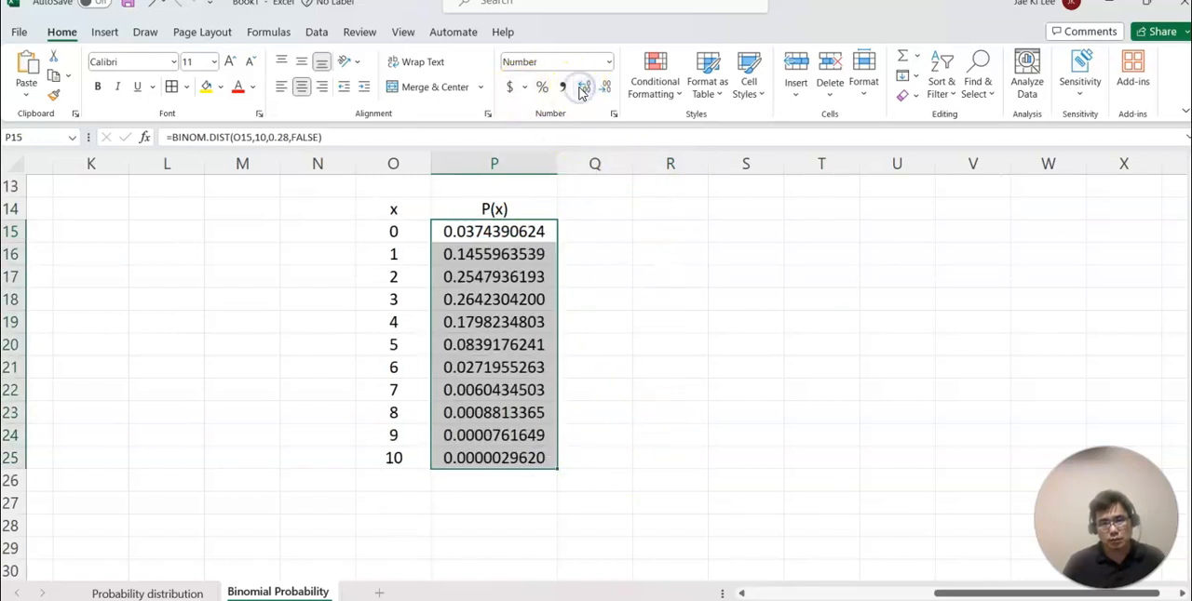
Label R15 as P(2) and link S15 to the x = 2 probability with =P17.
left_click(629, 377)
scroll(713, 378, "up", 3)
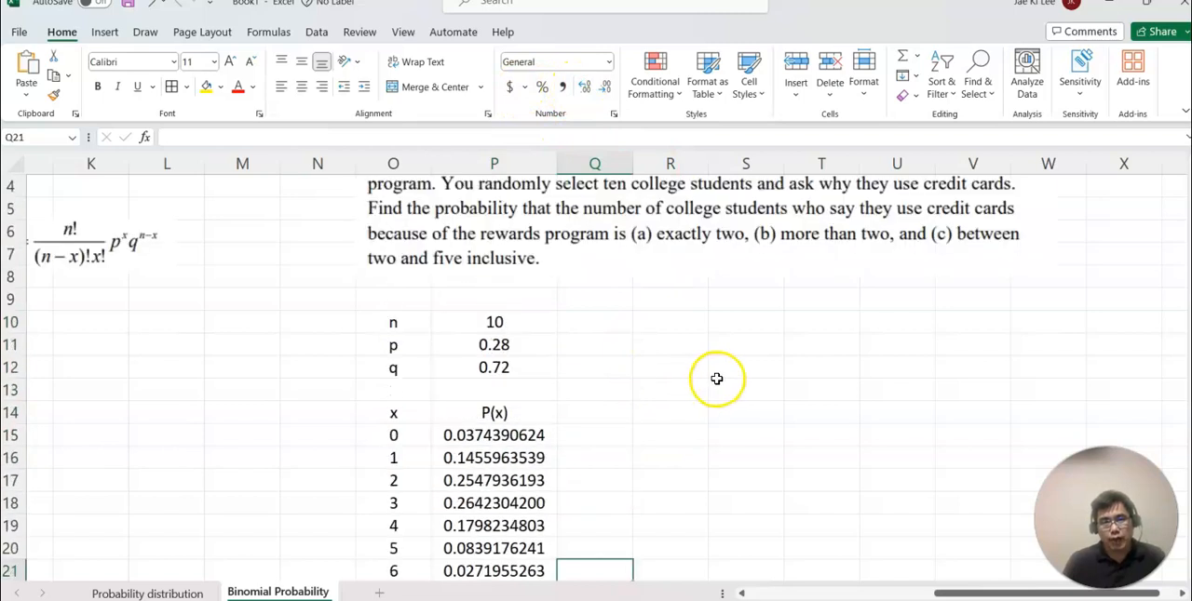
scroll(717, 380, "down", 2)
left_click(661, 301)
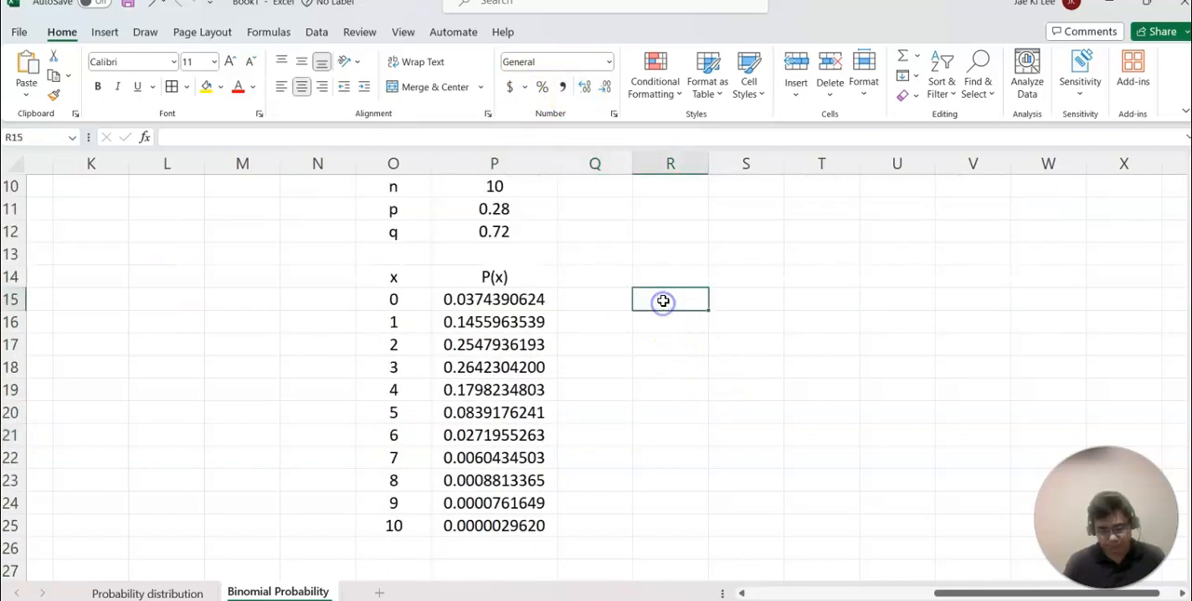
type("P(2)")
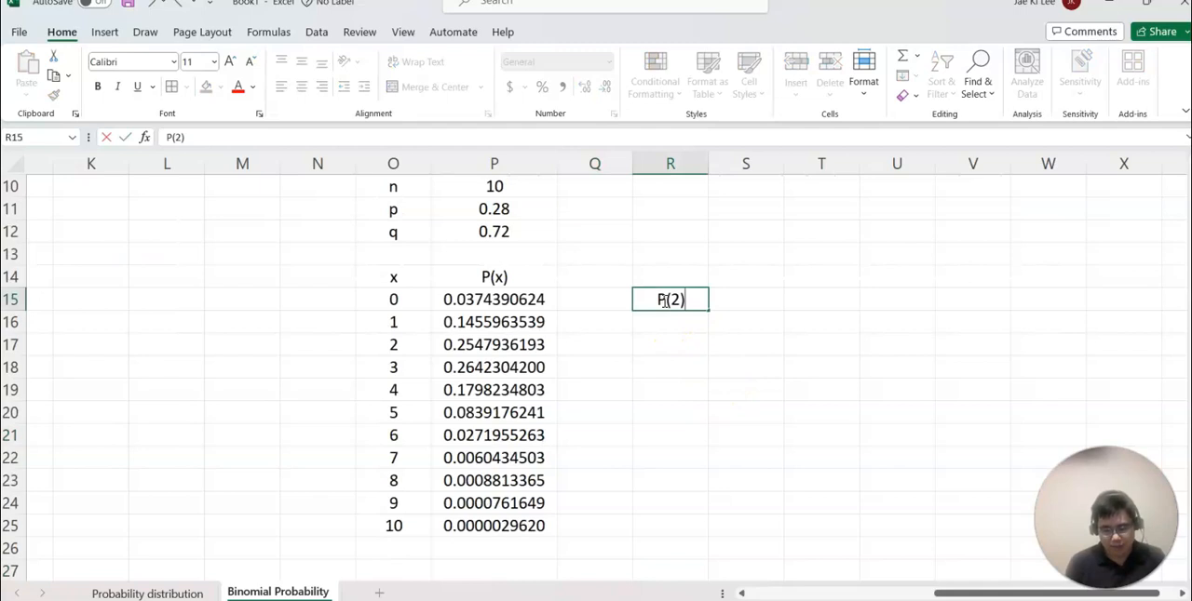
key("Tab")
type("=")
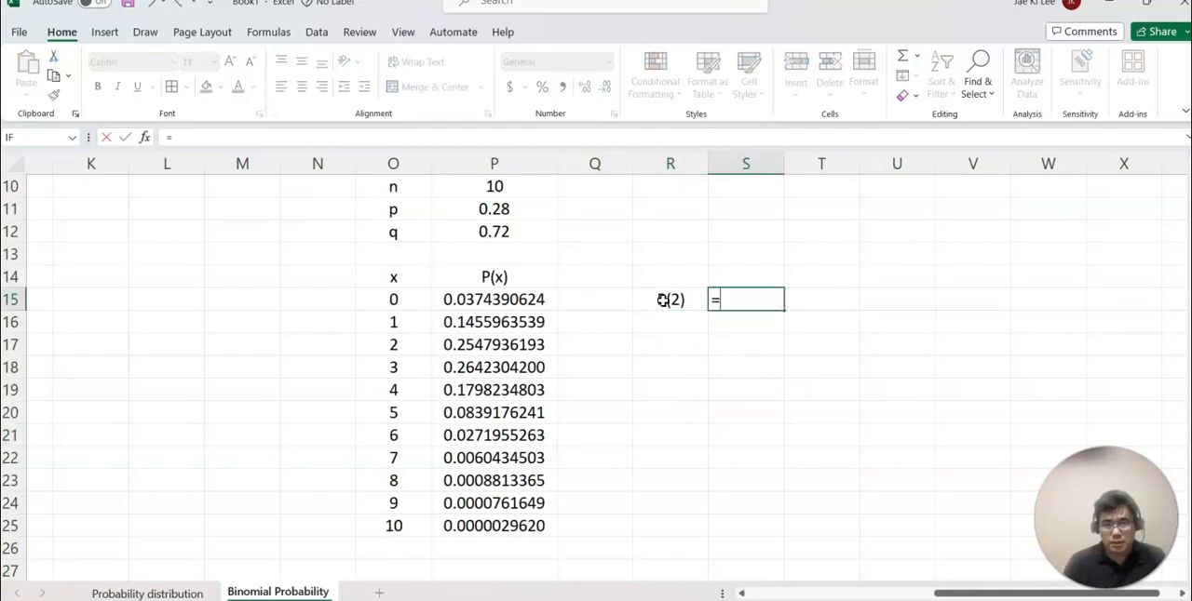
left_click(488, 344)
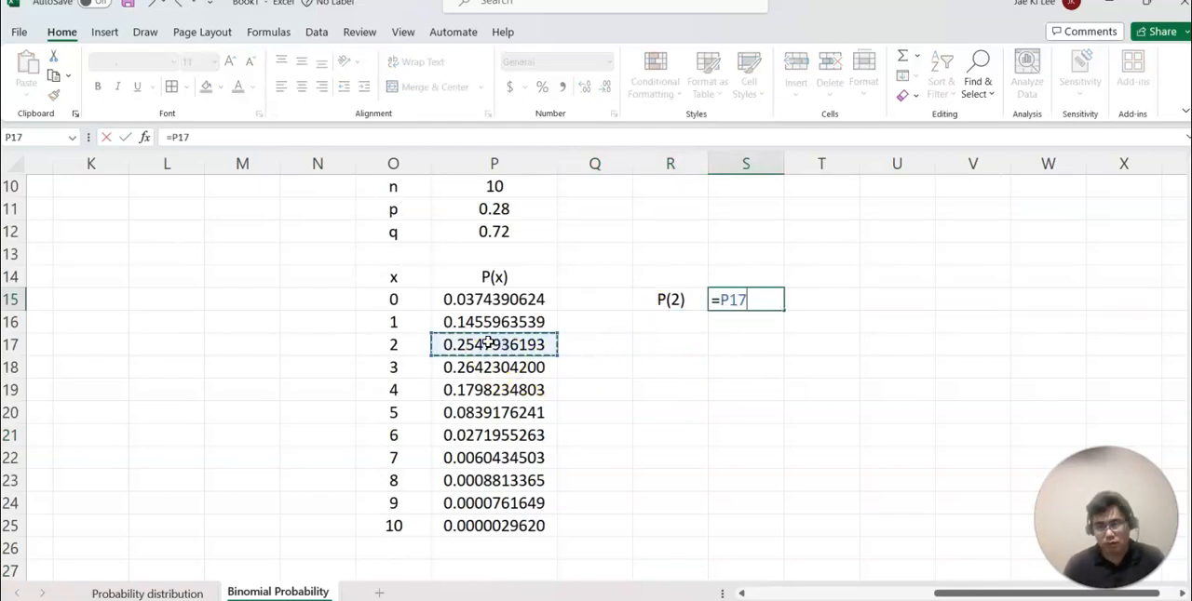
key("Return")
Enter the label P(more than 2) in R17 and widen column R to fit it.
left_click(655, 345)
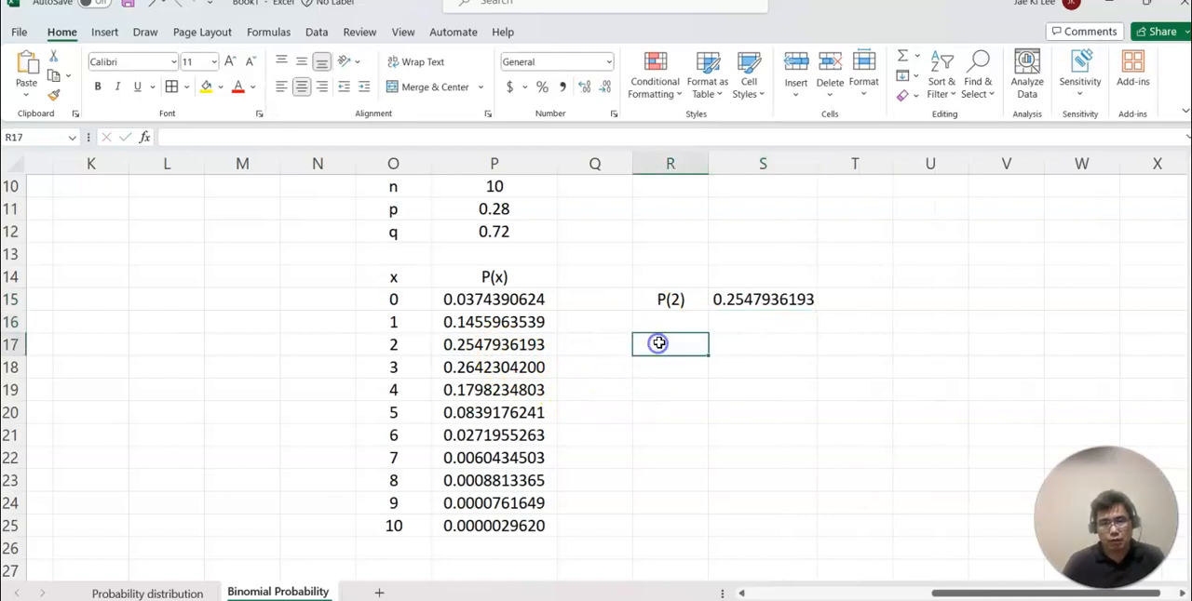
type("P(")
scroll(583, 376, "up", 3)
scroll(881, 406, "down", 3)
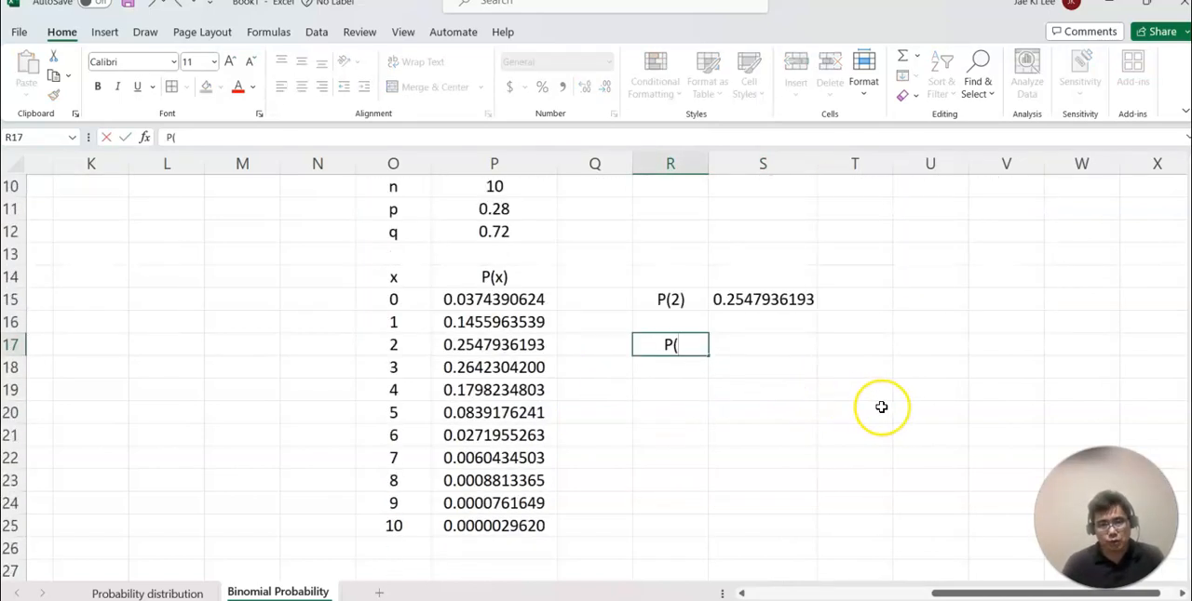
type("more than")
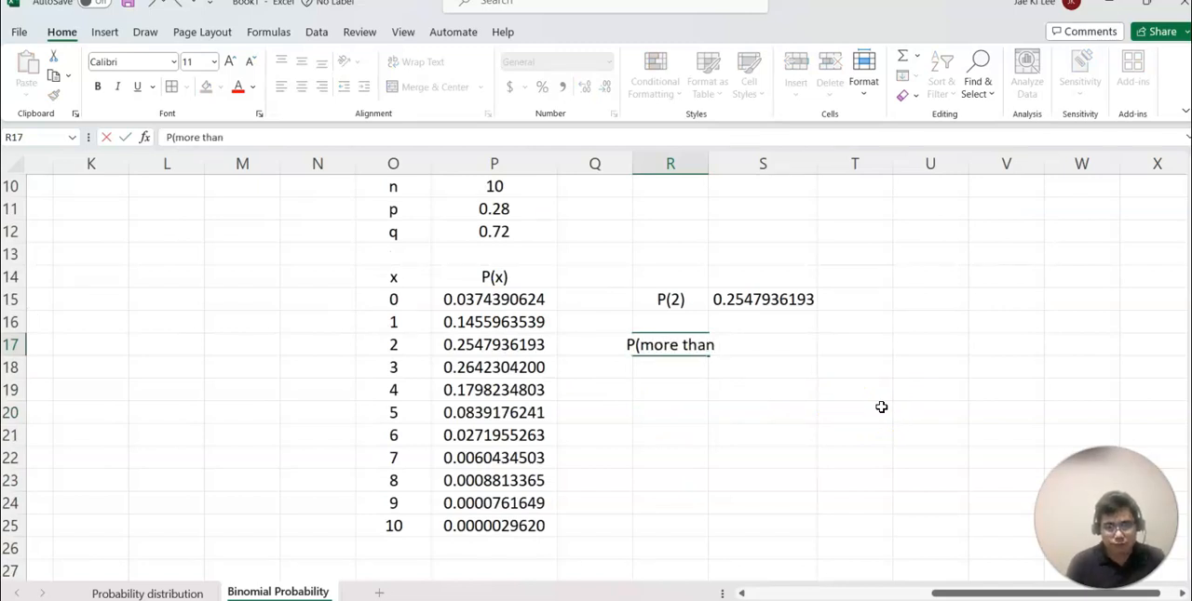
type(" 2)")
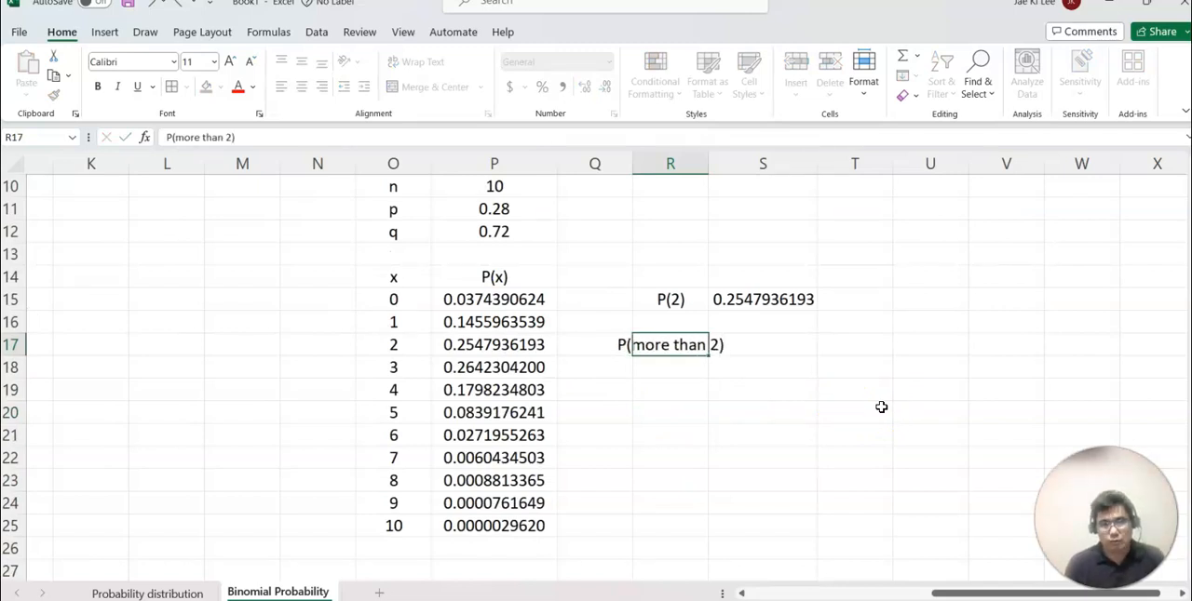
key("Tab")
left_click_drag(707, 165, 740, 165)
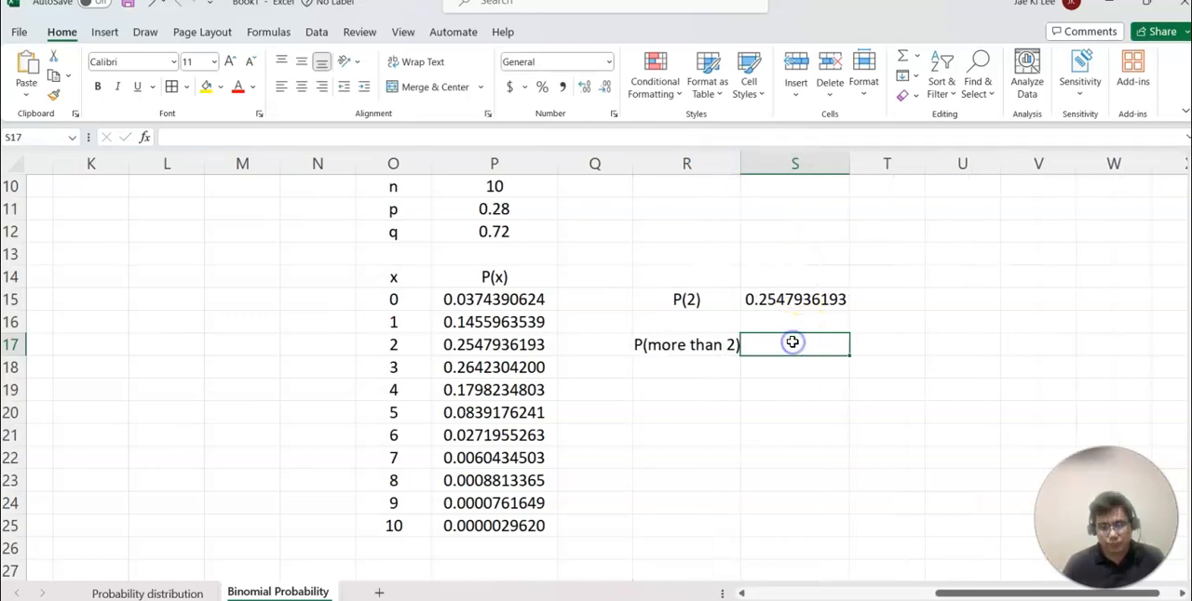
Compute the probability of more than two in S17 by summing P18:P25.
type("=")
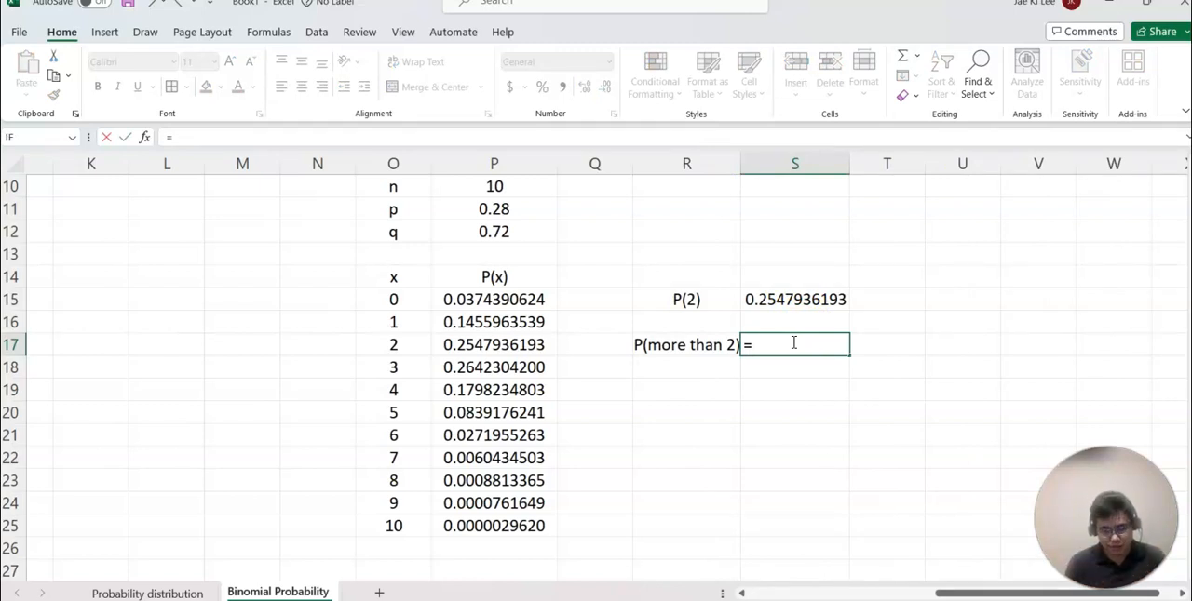
type("sum(")
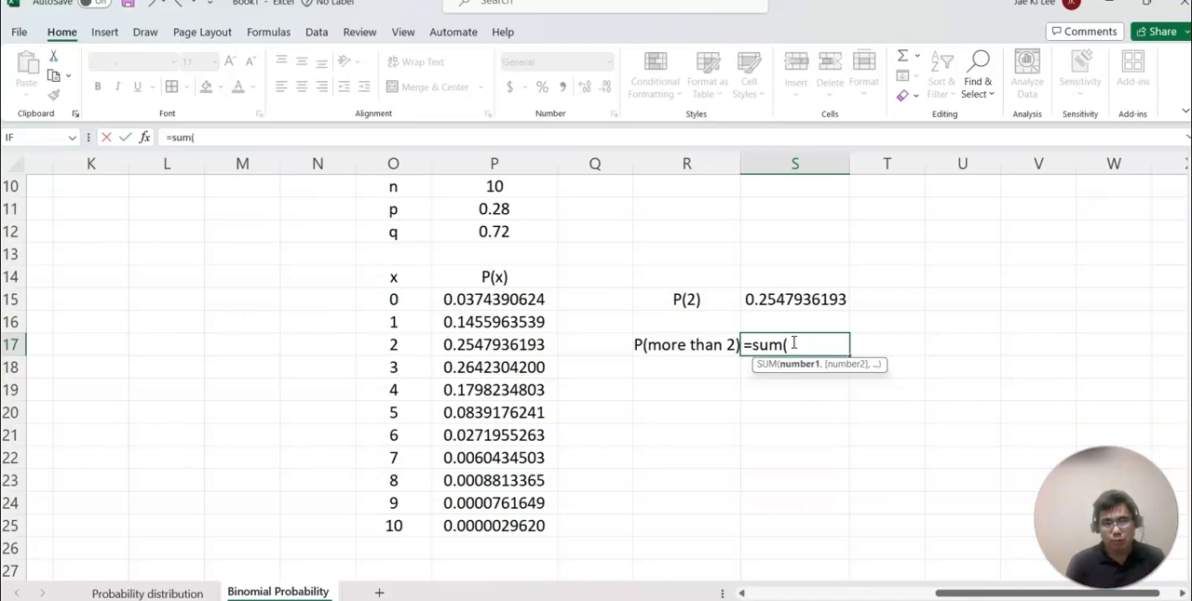
left_click_drag(518, 367, 513, 525)
key("Return")
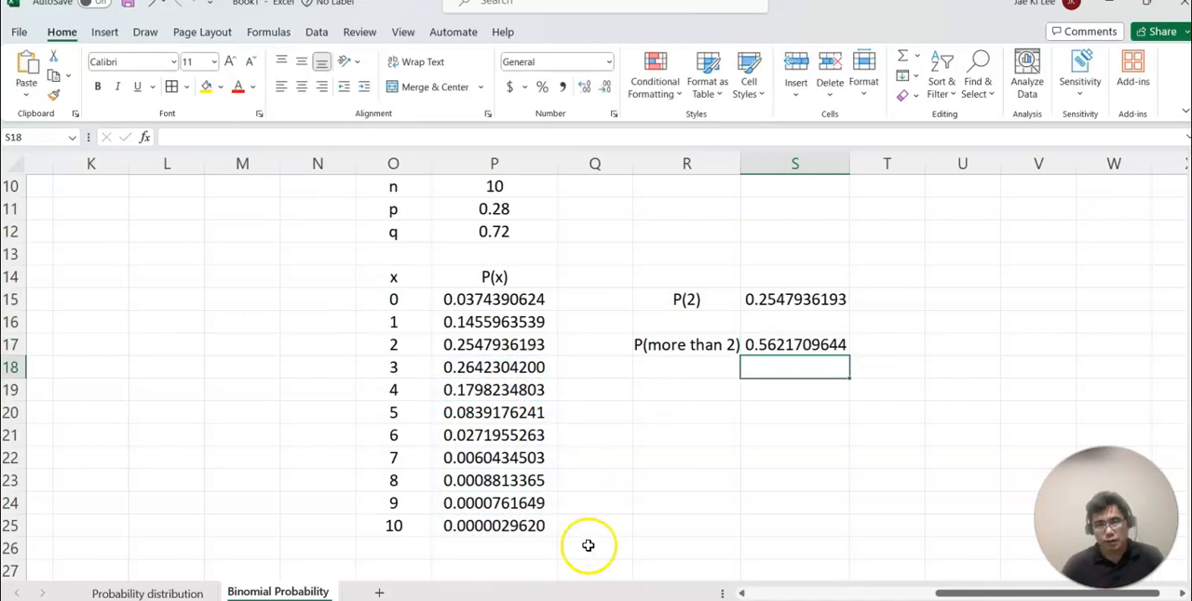
Enter the label P(Between 2 and 5) in R19 and widen column R to fit it.
left_click(644, 386)
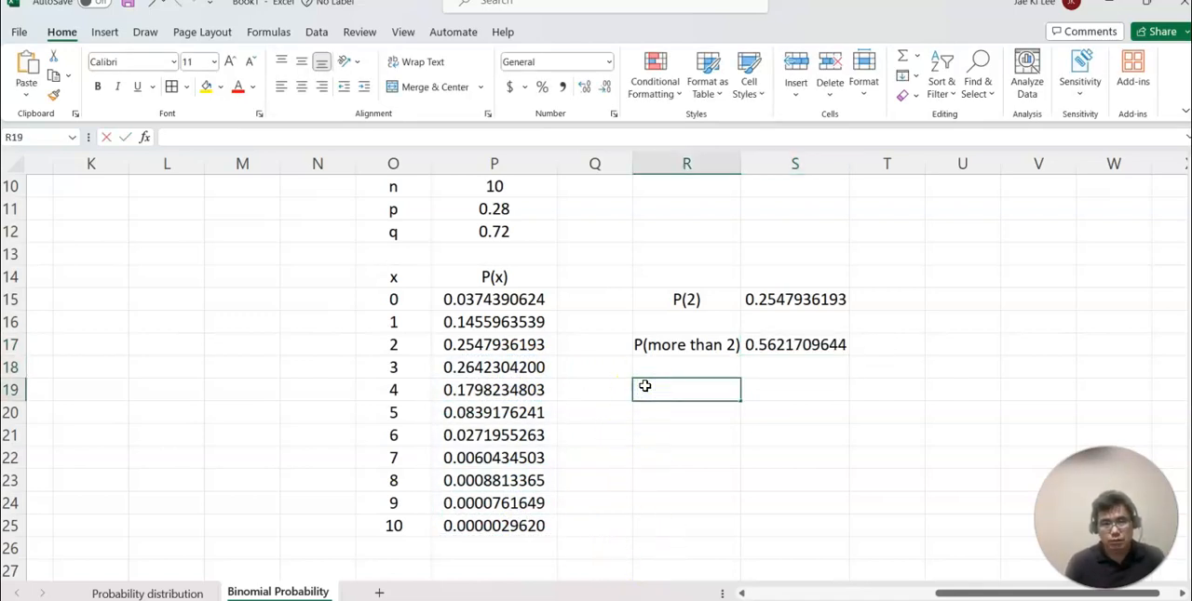
type("P(")
scroll(651, 389, "up", 3)
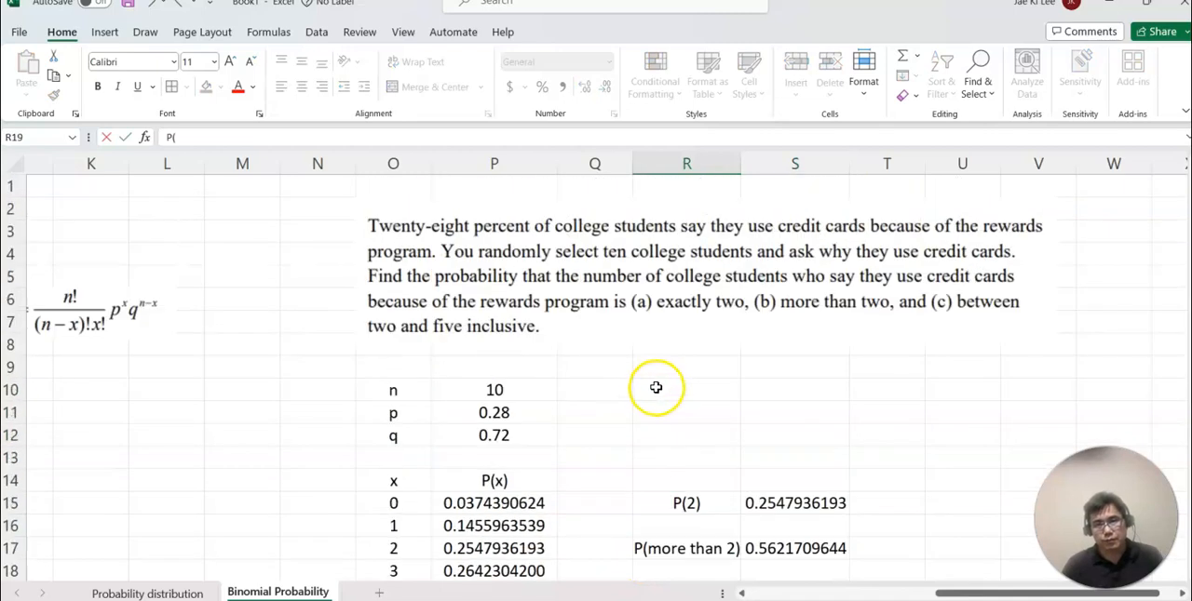
type("(")
scroll(881, 389, "down", 5)
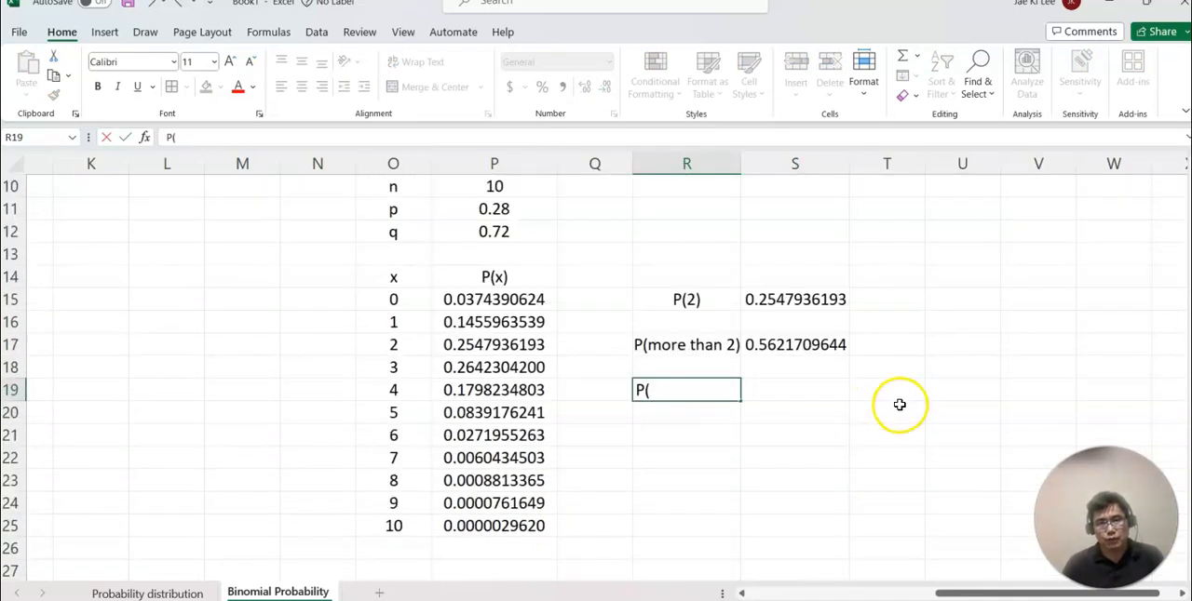
type("Betw")
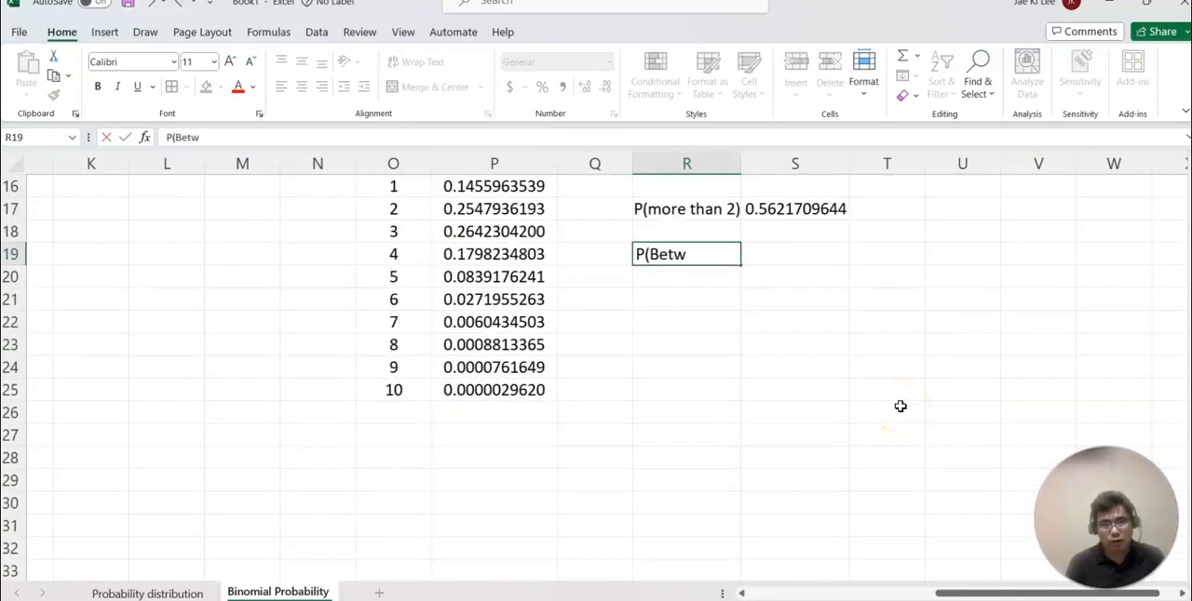
type("eeen 2 and 5")
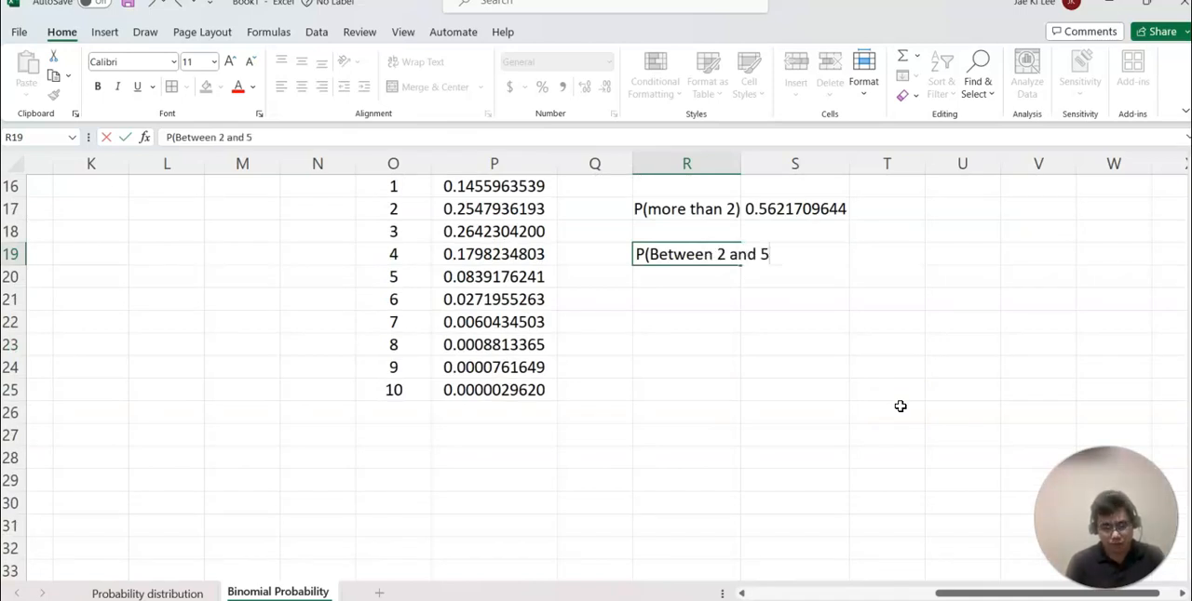
left_click(737, 165)
left_click(810, 293)
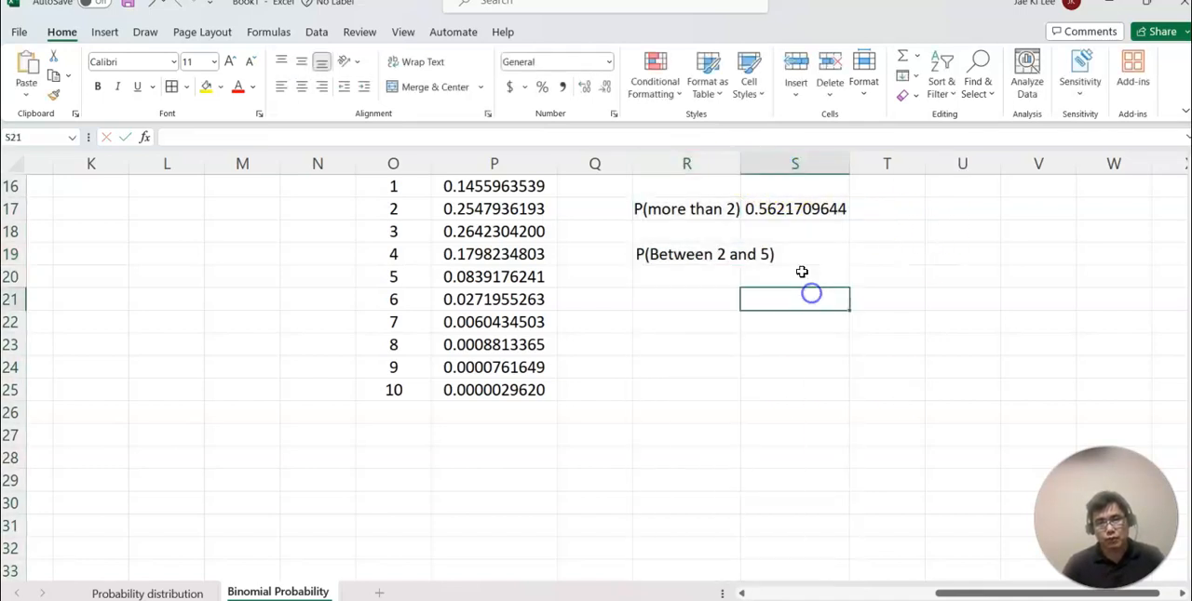
left_click_drag(742, 171, 741, 171)
left_click_drag(785, 171, 785, 170)
Compute the probability of two to five inclusive in S19 by summing P17:P20.
left_click(825, 254)
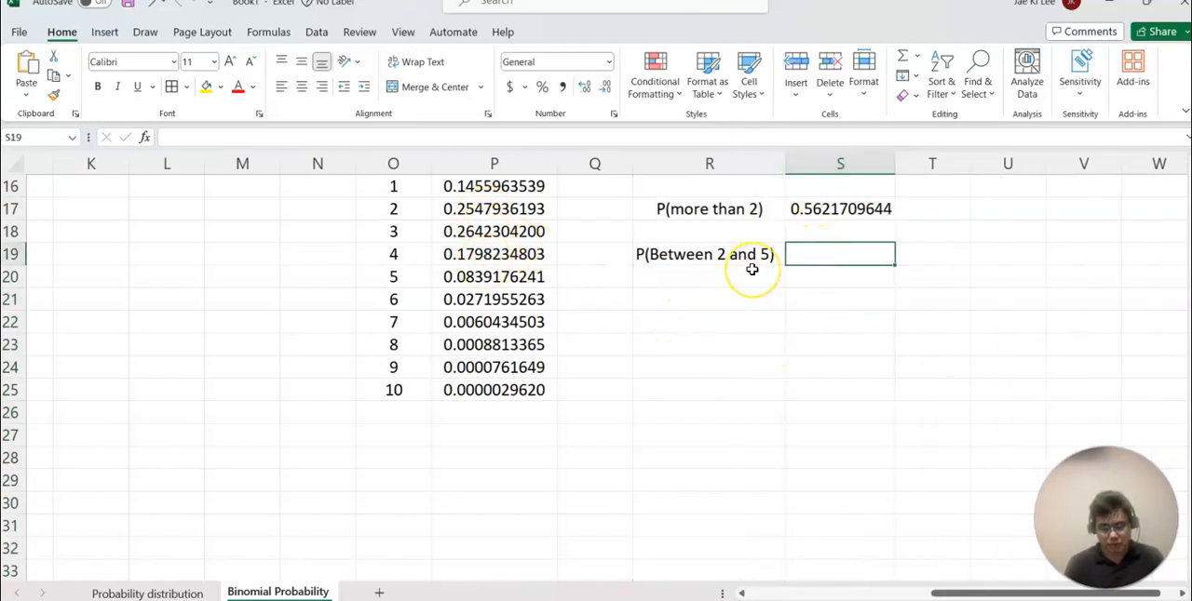
type("=sum")
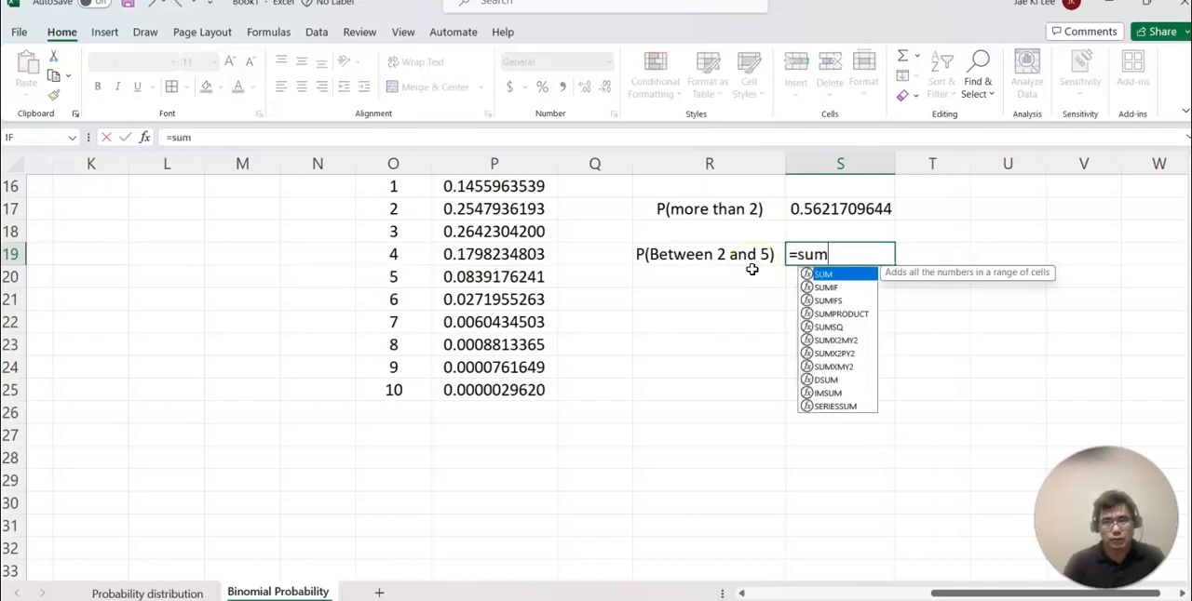
type("(")
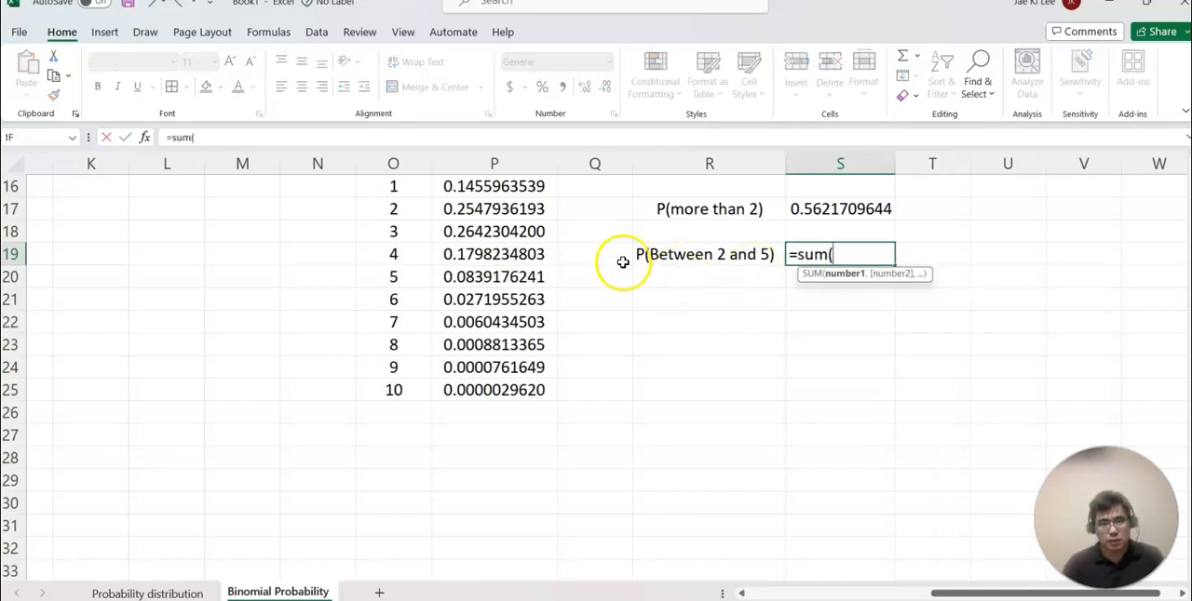
left_click(512, 210)
left_click_drag(512, 211, 513, 277)
key("Return")
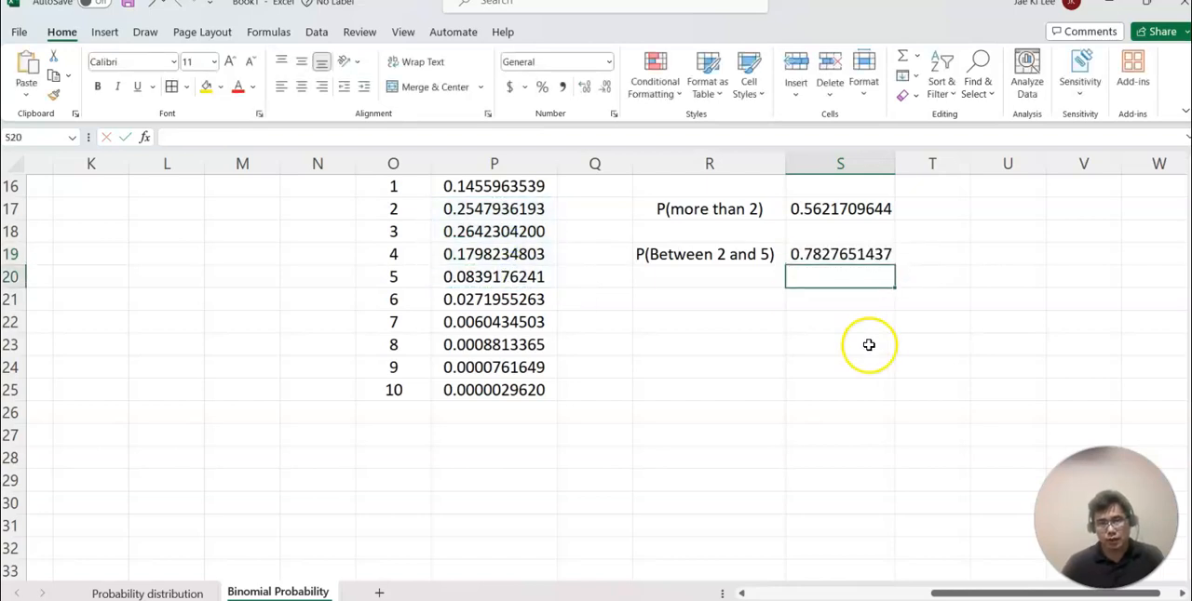
scroll(854, 338, "up", 2)
scroll(941, 363, "up", 3)
scroll(941, 363, "down", 3)
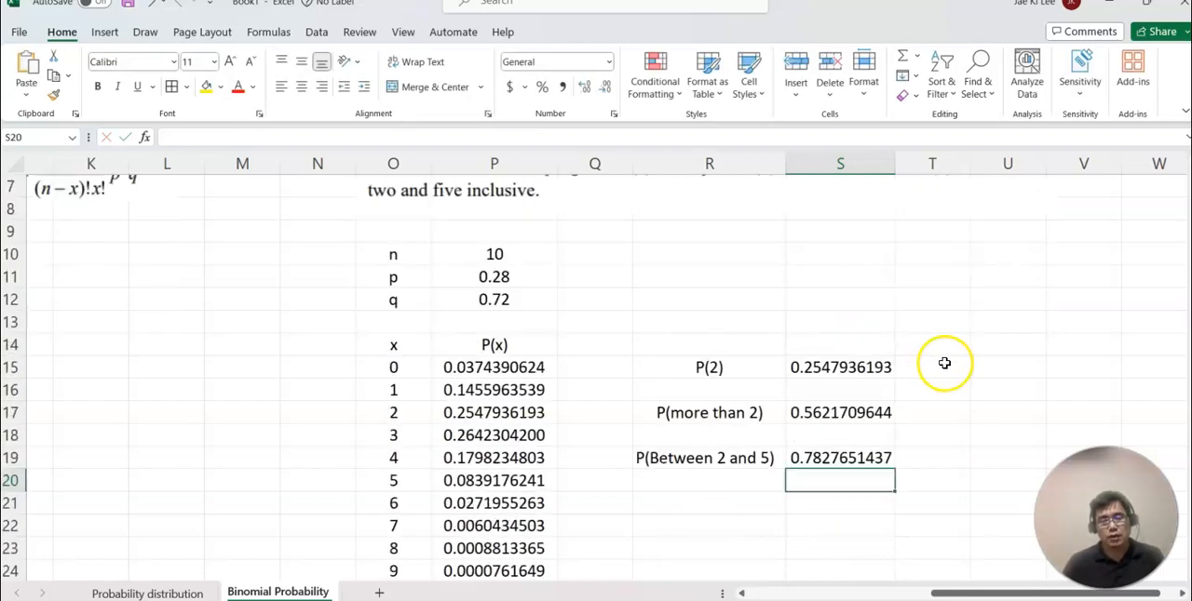
scroll(944, 362, "up", 2)
scroll(944, 362, "up", 1)
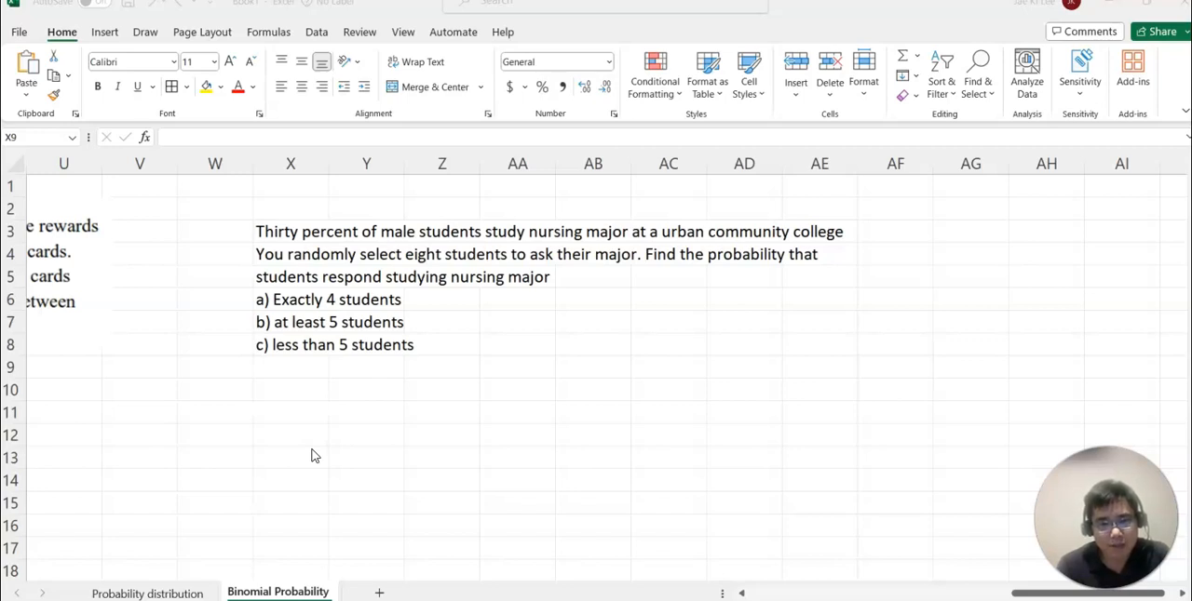
Centre-align the block of empty cells in columns X to AA from row 10 down, below the nursing major problem.
left_click(303, 389)
left_click_drag(309, 391, 534, 567)
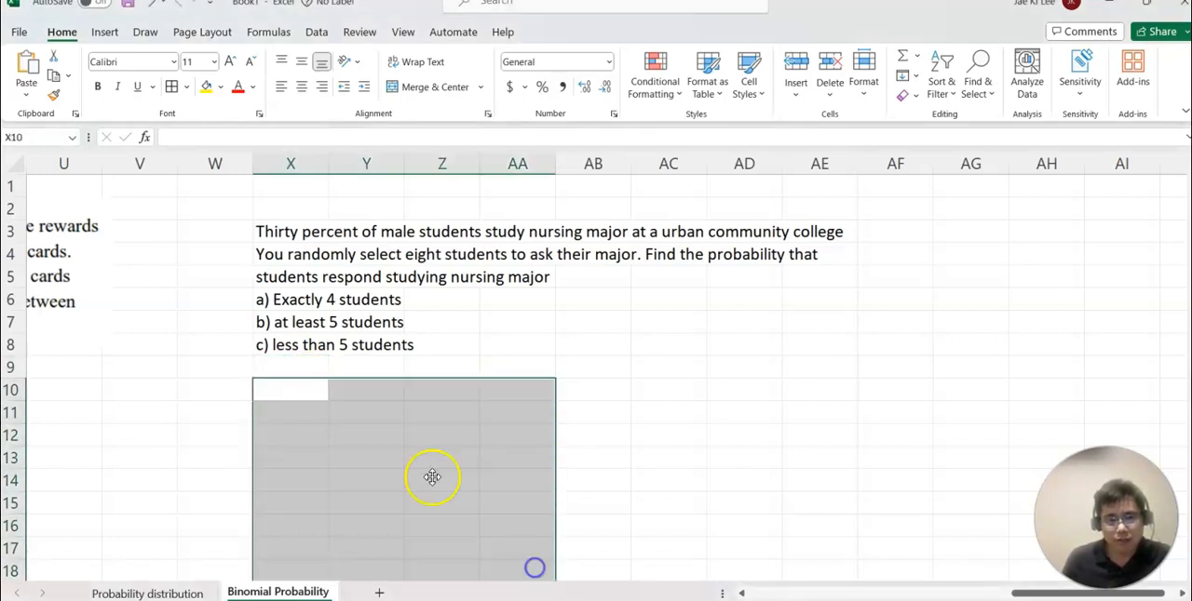
left_click(300, 88)
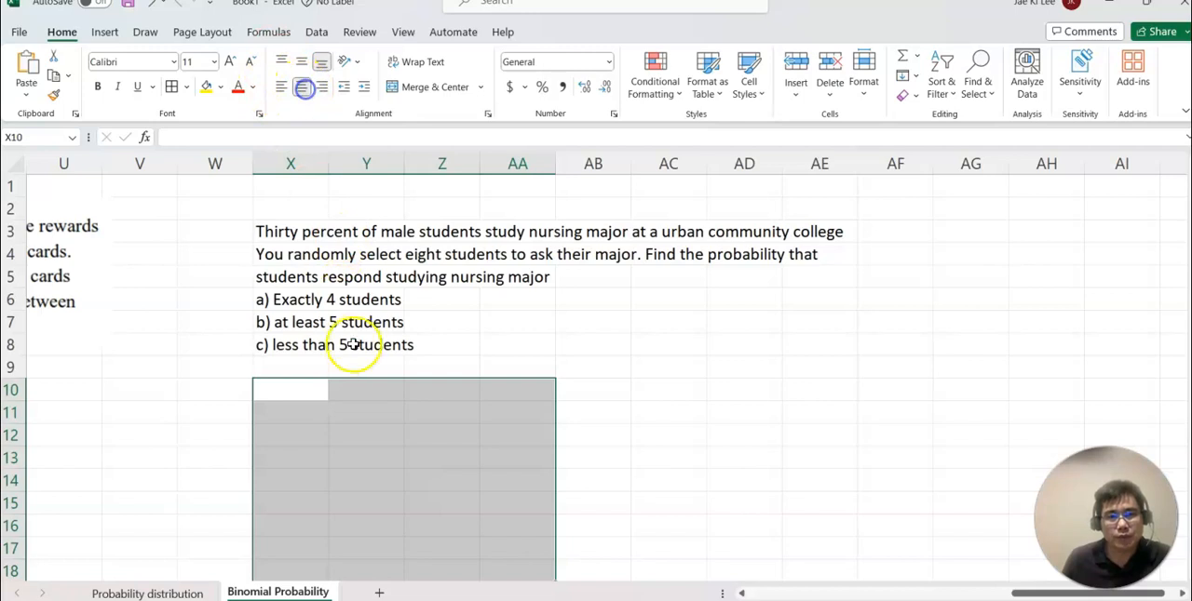
Enter n with the value 8 in X10:Y10 and p with the value .30 in X11:Y11.
left_click(318, 389)
type("n")
key("Tab")
type("8")
key("Return")
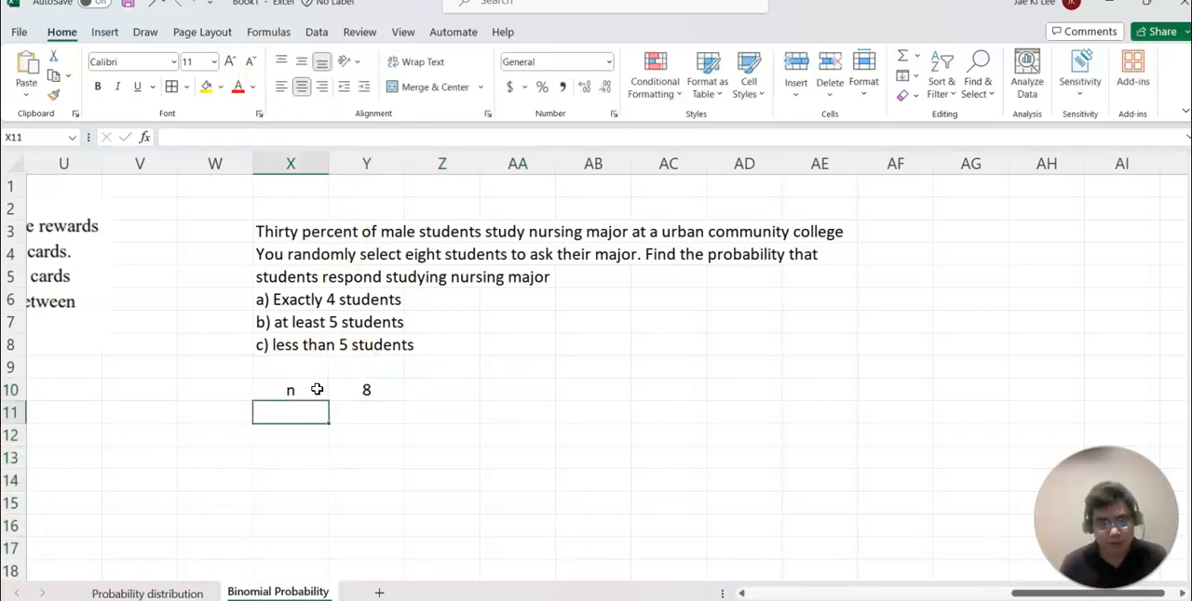
type("p")
key("Tab")
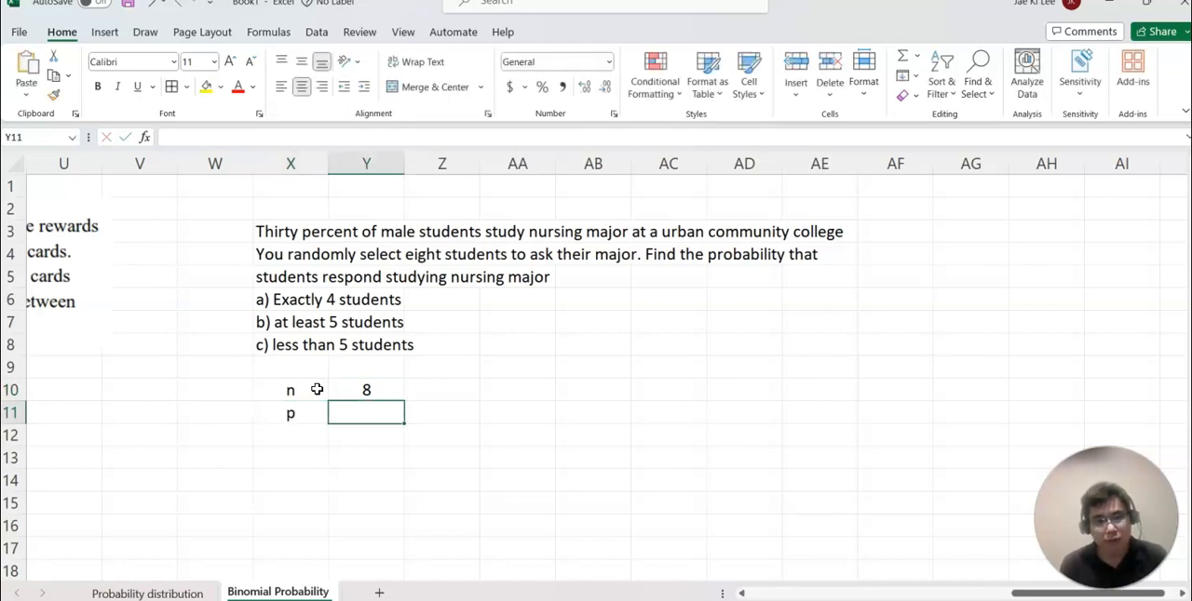
type(".30")
key("Return")
Add the label q in X12 and calculate its value in Y12 with =1-Y11.
left_click(309, 441)
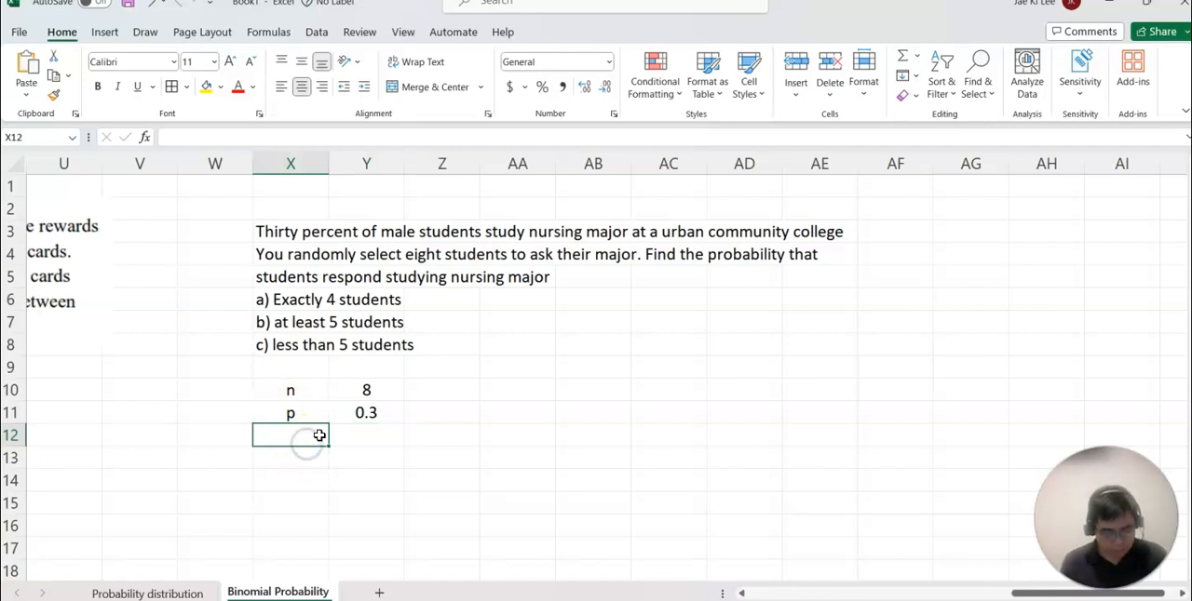
type("q")
key("Tab")
type("=1-")
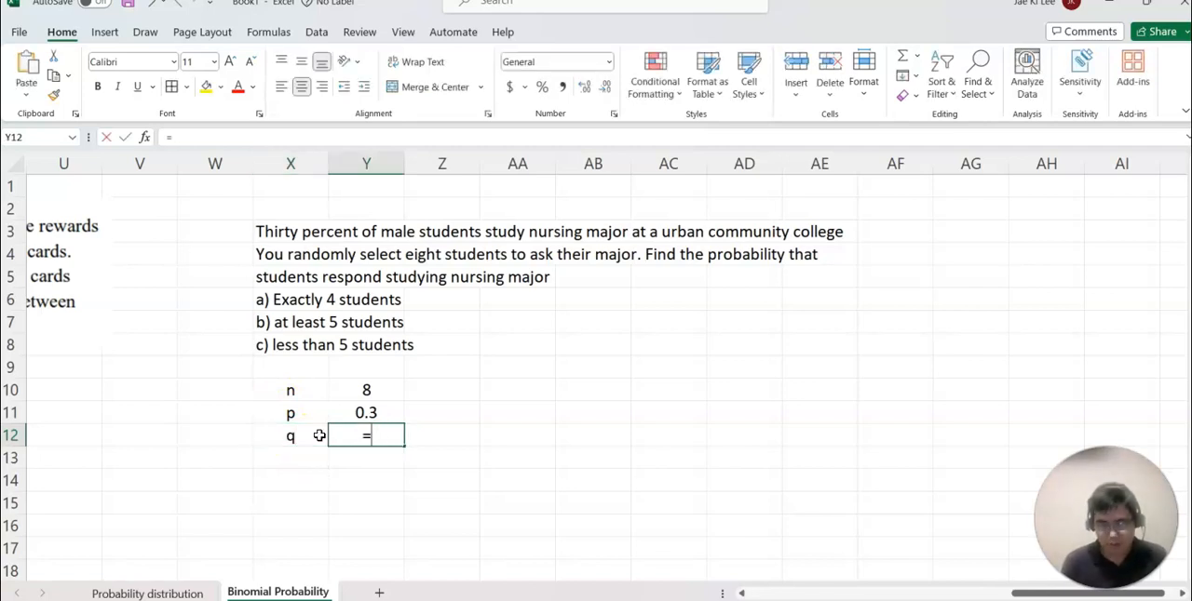
left_click(368, 413)
key("Return")
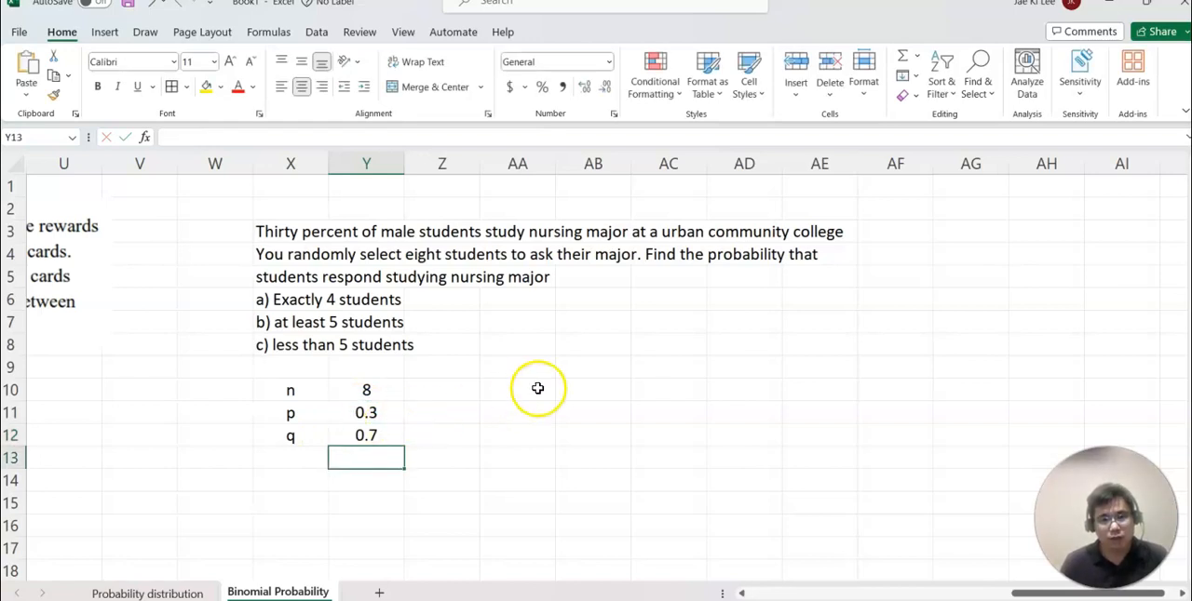
Add the header x in X14 and list the values 0 through 8 below it in X15:X23.
scroll(522, 391, "down", 1)
left_click(300, 409)
type("x")
key("Return")
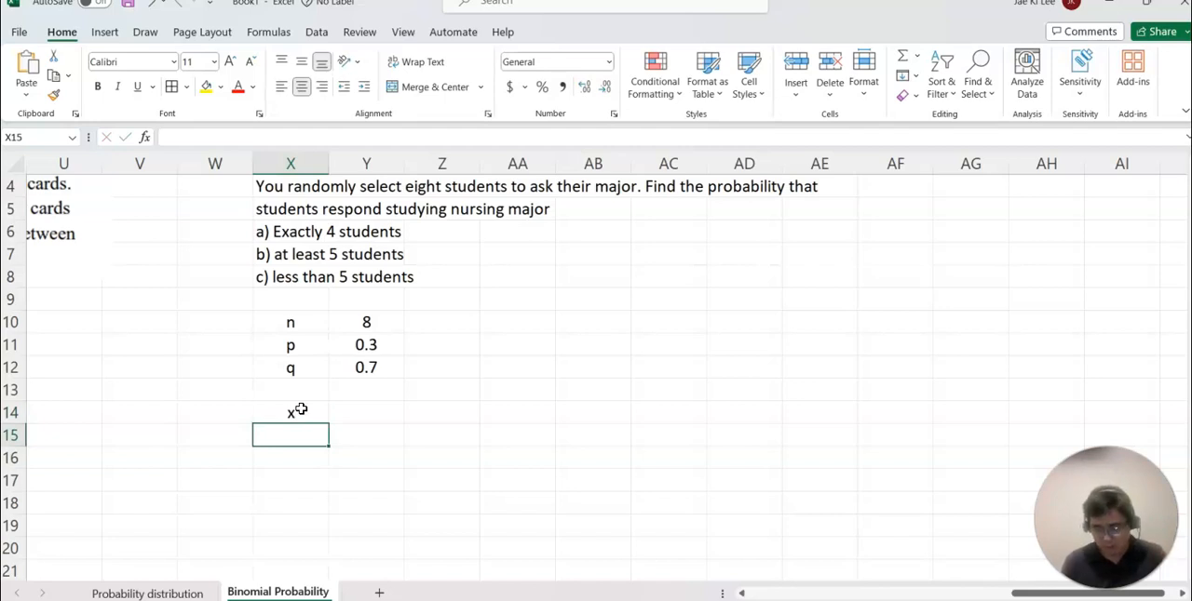
type("0")
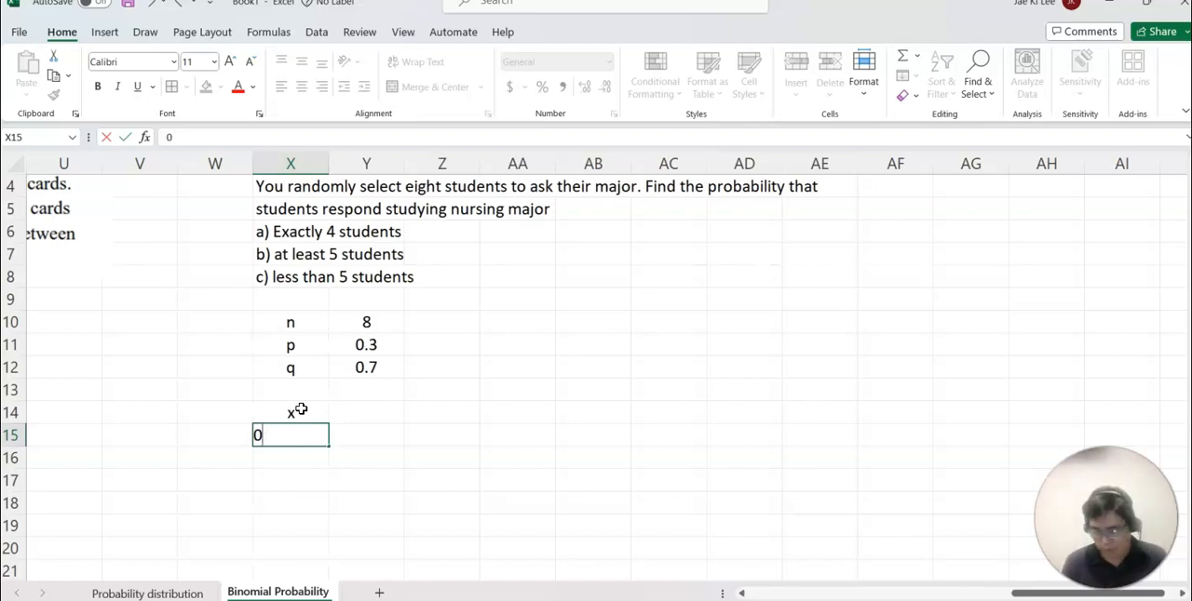
key("Return")
type("1")
key("Return")
type("2")
key("Return")
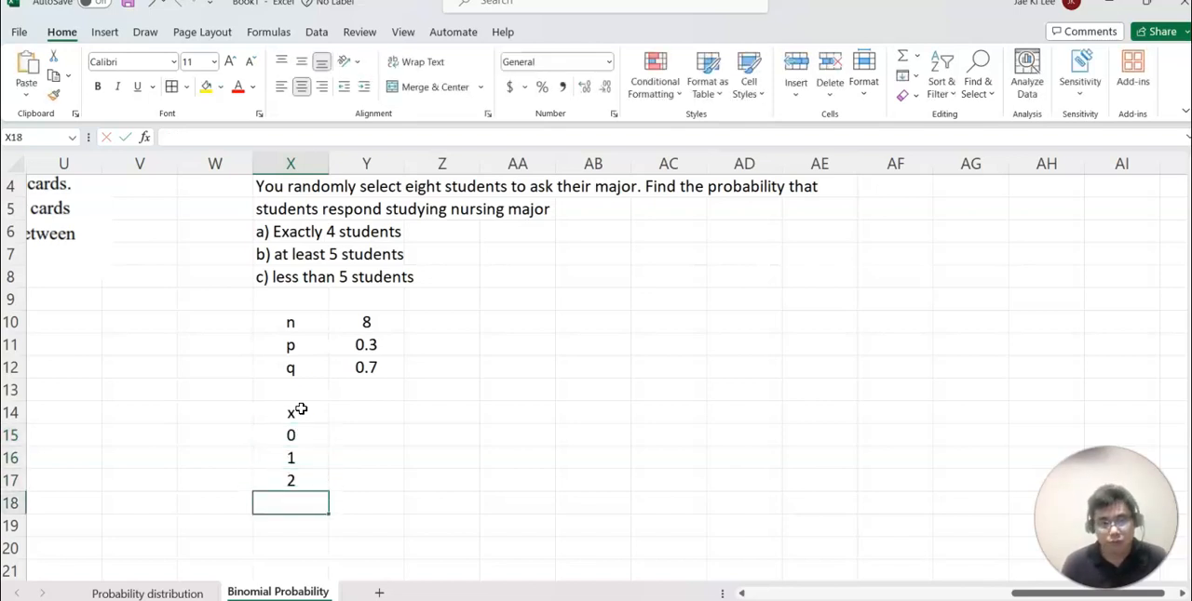
left_click_drag(298, 434, 326, 513)
Add the header P(x) in Y14 and widen column Y.
left_click(382, 301)
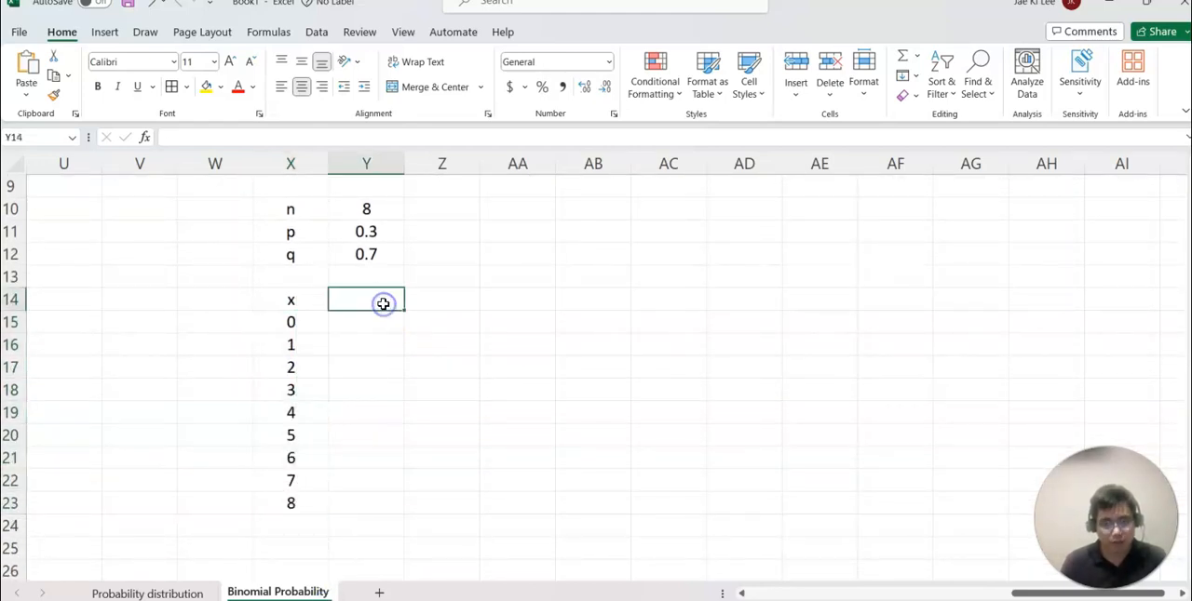
type("P(x")
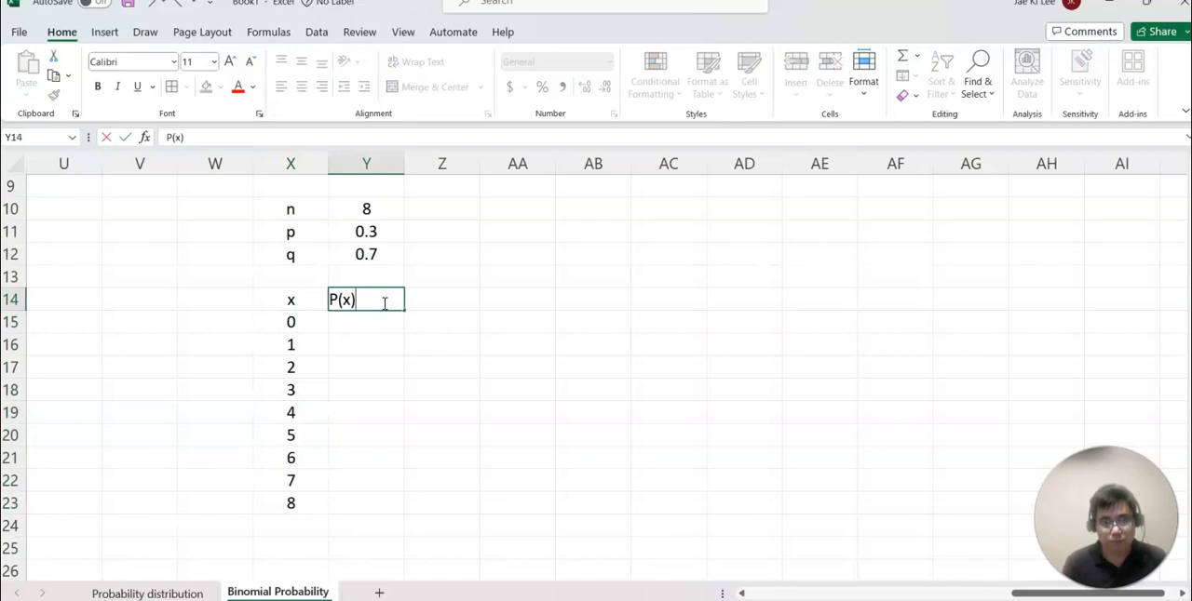
type(")\\")
key("BackSpace")
key("Return")
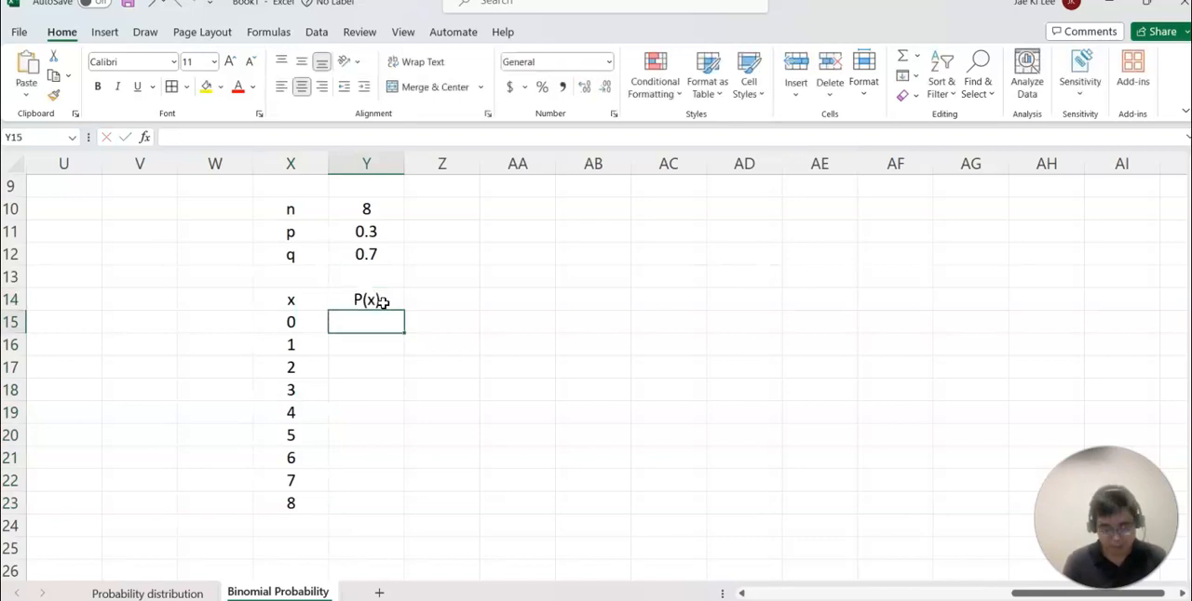
left_click_drag(404, 166, 528, 167)
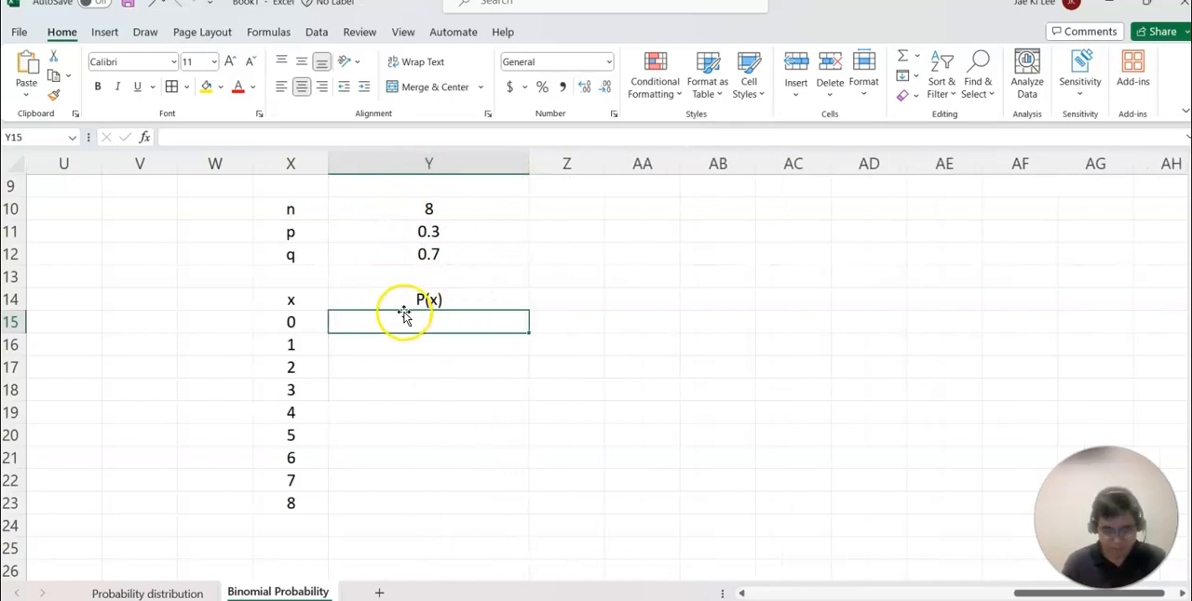
Calculate the binomial probability for x = 0 in Y15 with =BINOM.DIST(X15,8,.3,FALSE).
type("bino")
key("BackSpace")
key("BackSpace")
key("BackSpace")
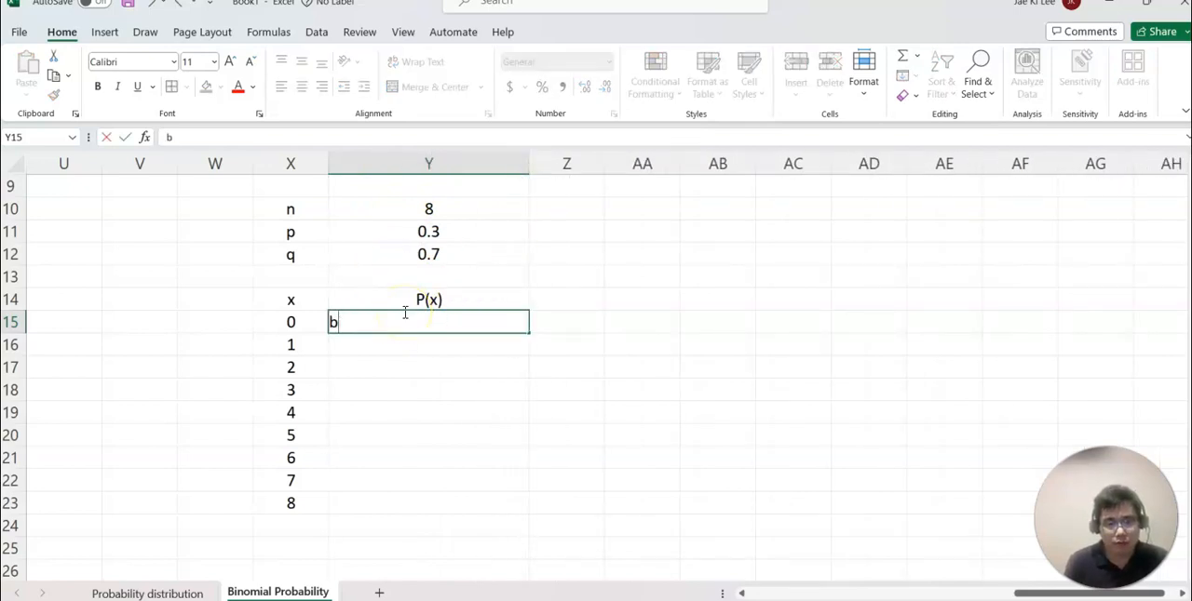
type("=bino")
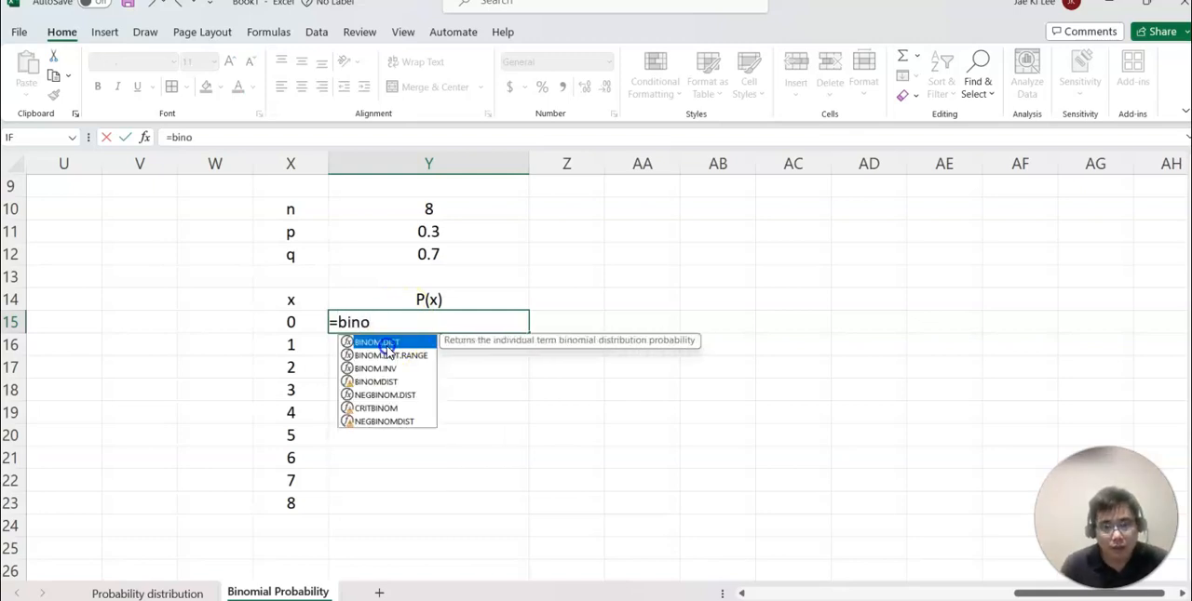
double_click(382, 342)
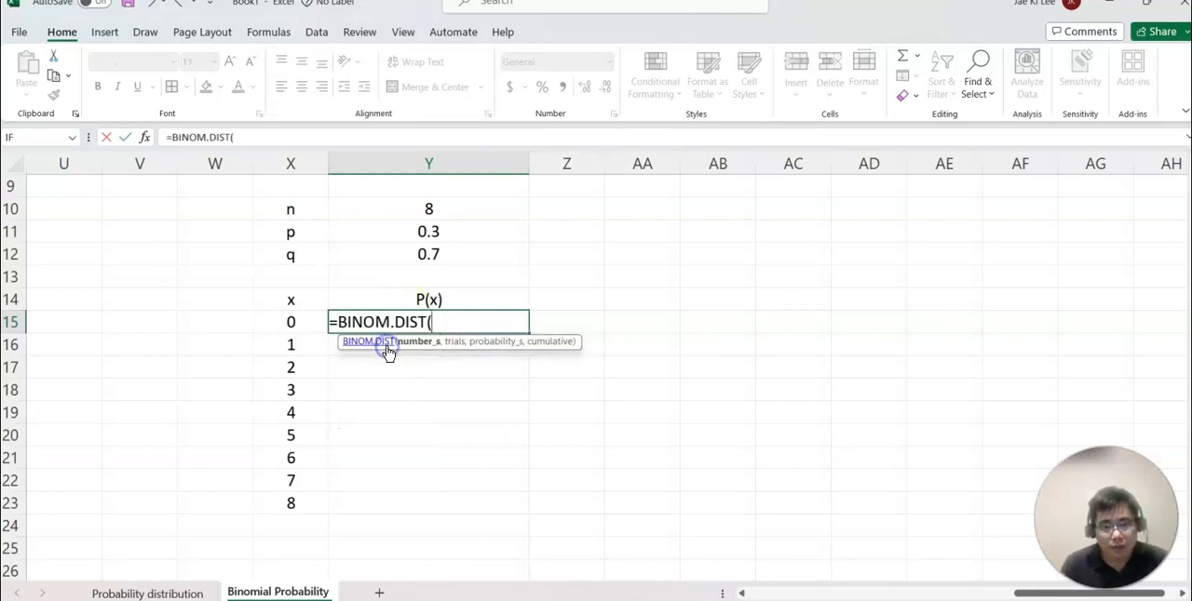
left_click(302, 321)
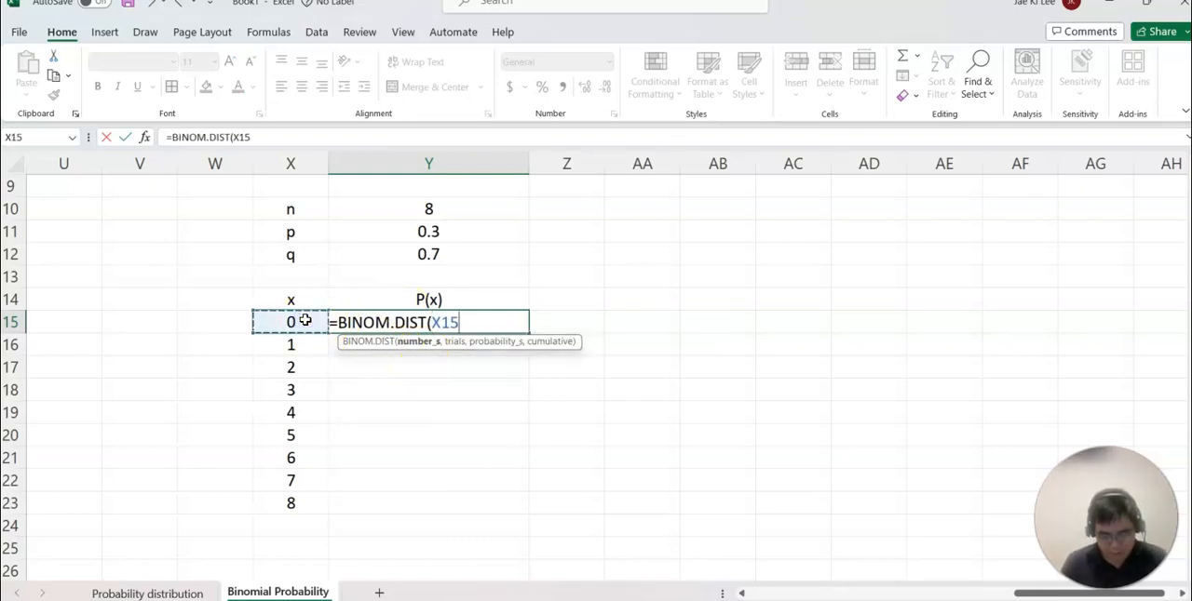
type(",")
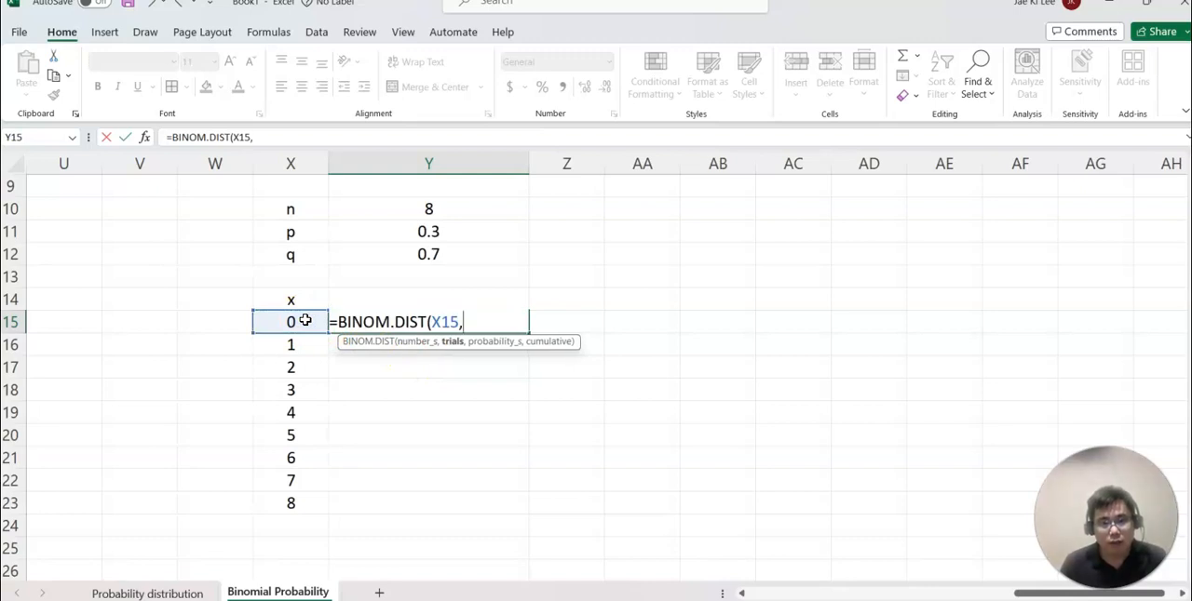
type("8,")
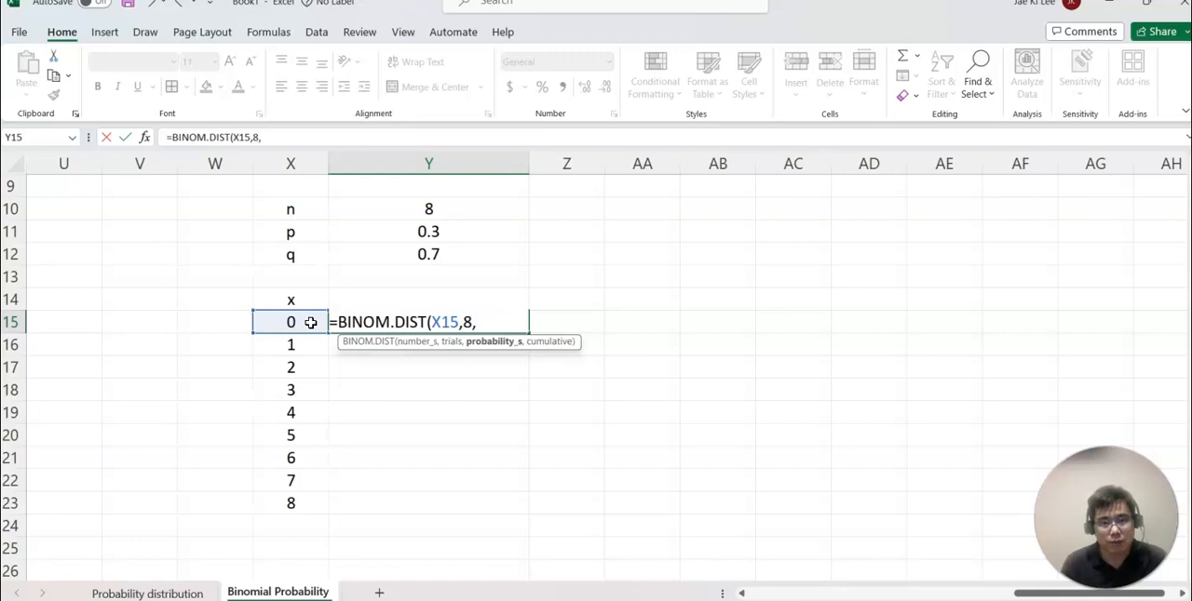
type(".3,")
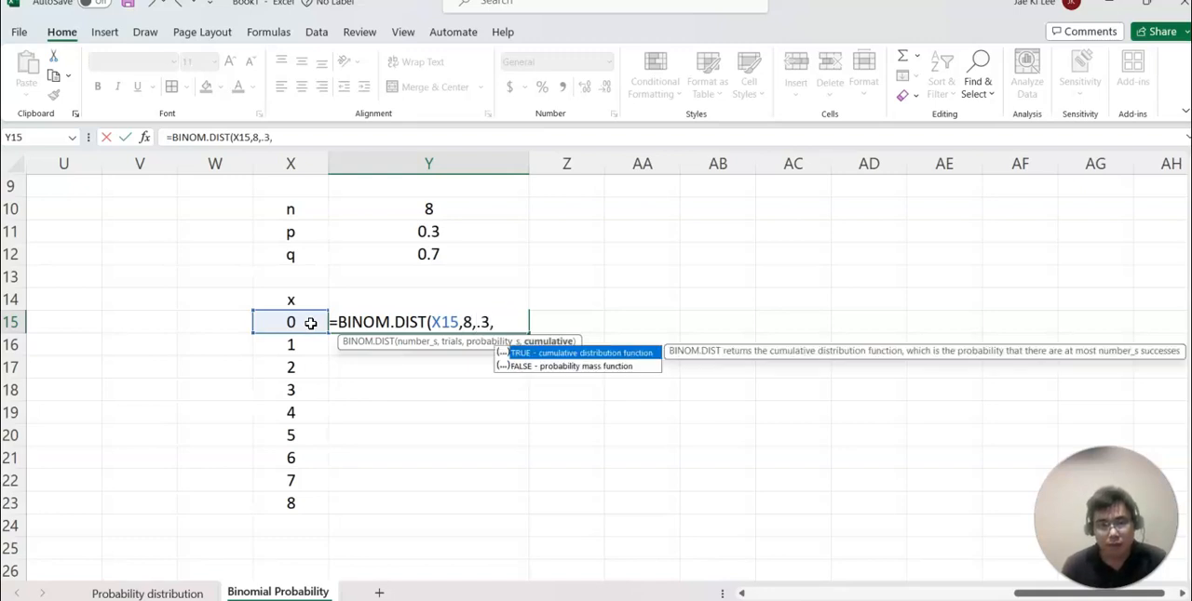
left_click(532, 368)
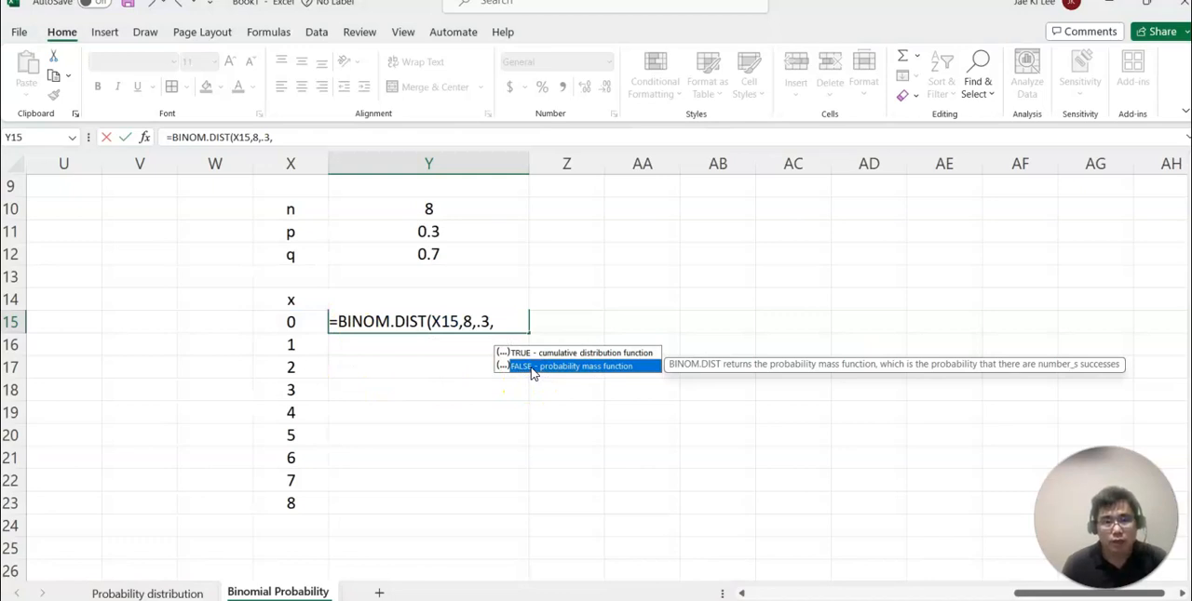
double_click(532, 368)
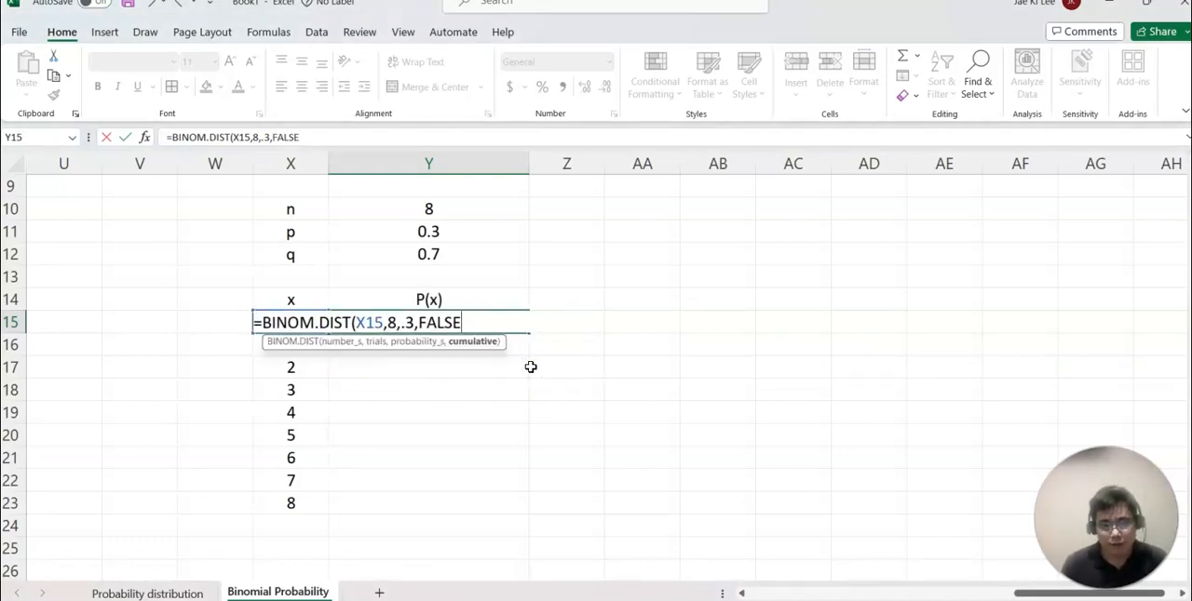
key("Return")
Narrow column Y slightly and fill the Y15 formula down through Y23.
left_click_drag(528, 165, 470, 168)
left_click(465, 319)
left_click_drag(469, 332, 470, 514)
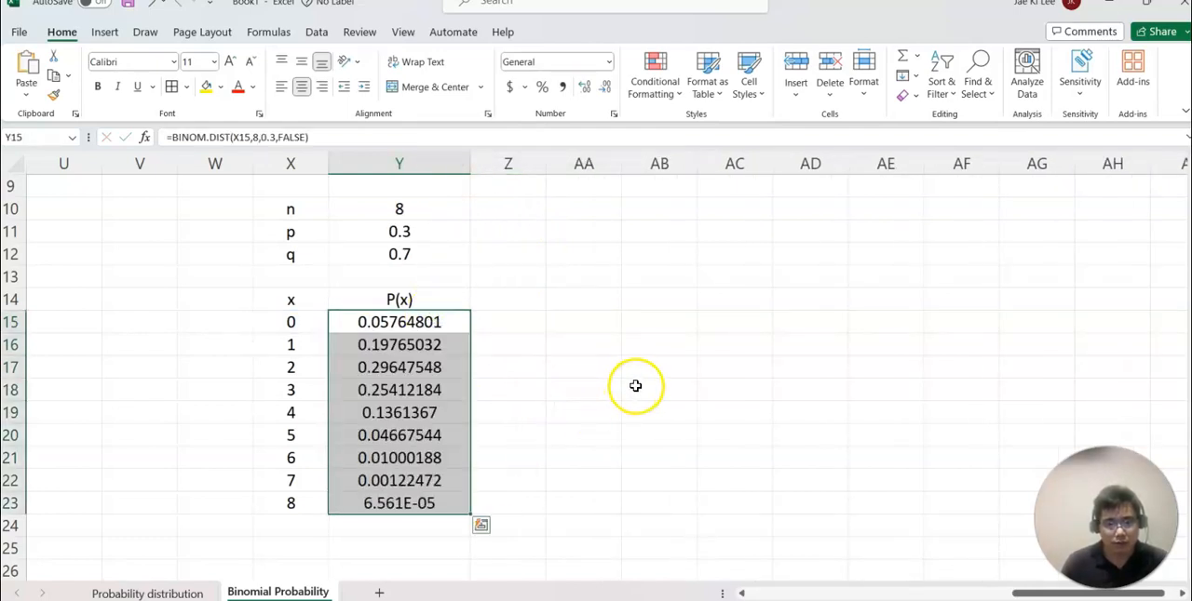
Show the probabilities in Y15:Y23 with nine decimal places.
left_click(583, 93)
left_click(596, 321)
left_click(571, 384)
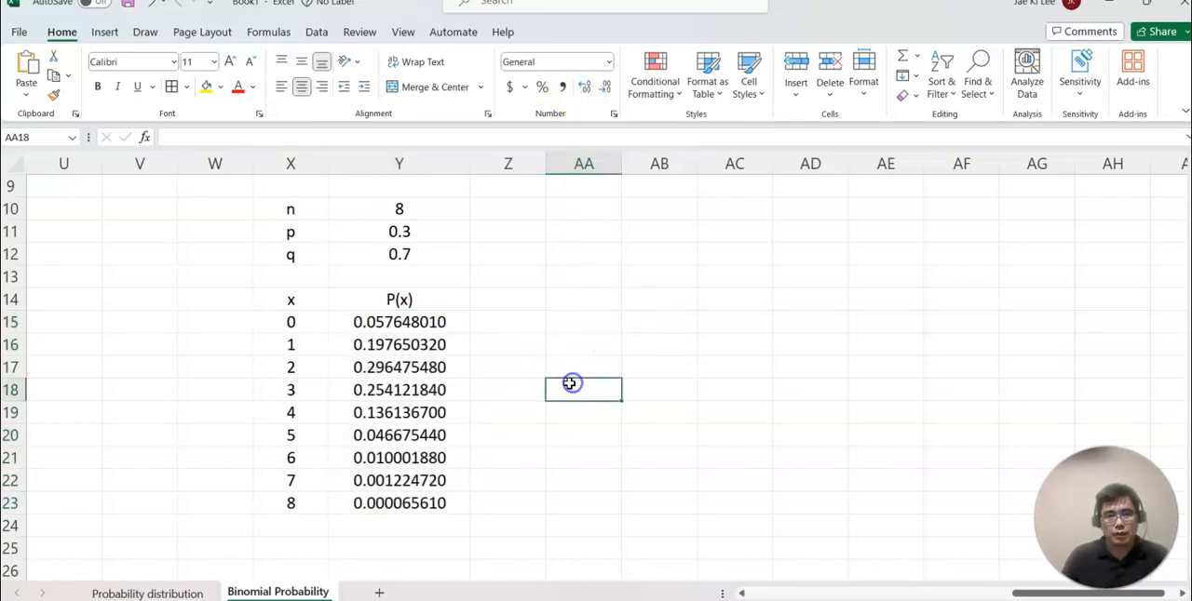
Label AA15 as P(4) and reference the probability in Y19 from AB15.
scroll(571, 381, "up", 3)
scroll(734, 393, "down", 2)
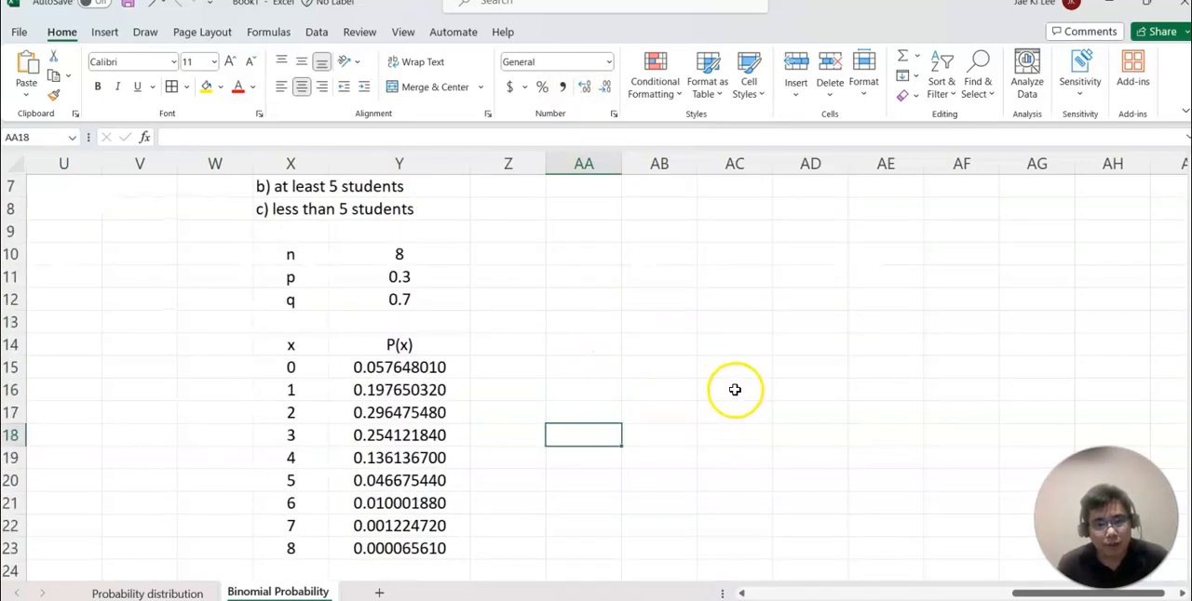
scroll(735, 390, "up", 2)
scroll(733, 392, "down", 2)
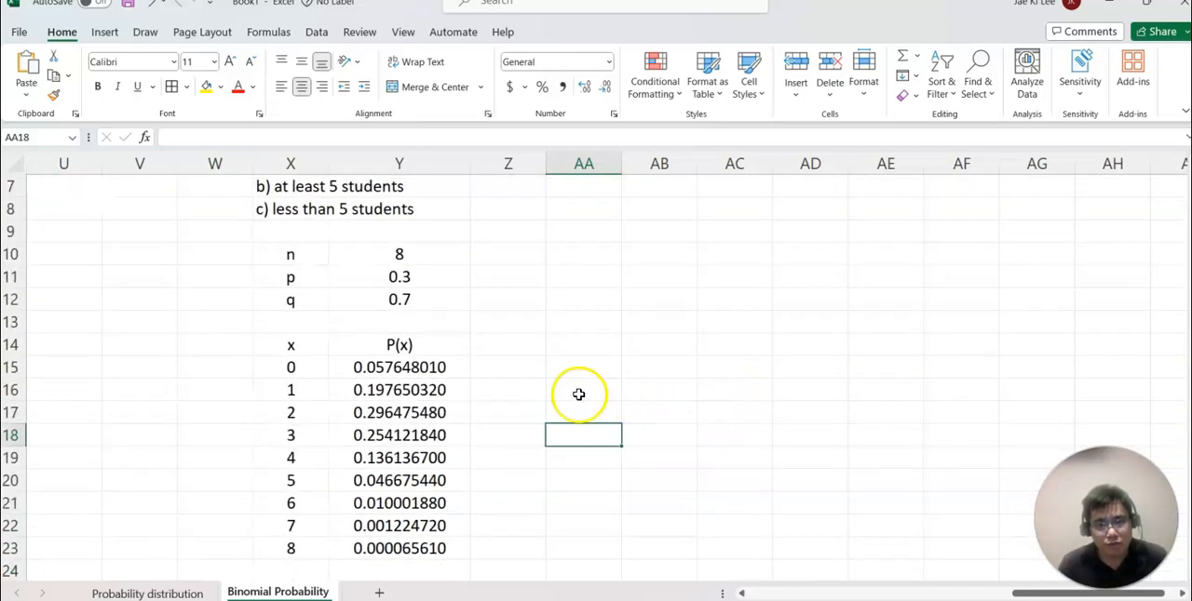
left_click(566, 366)
type("P(4)")
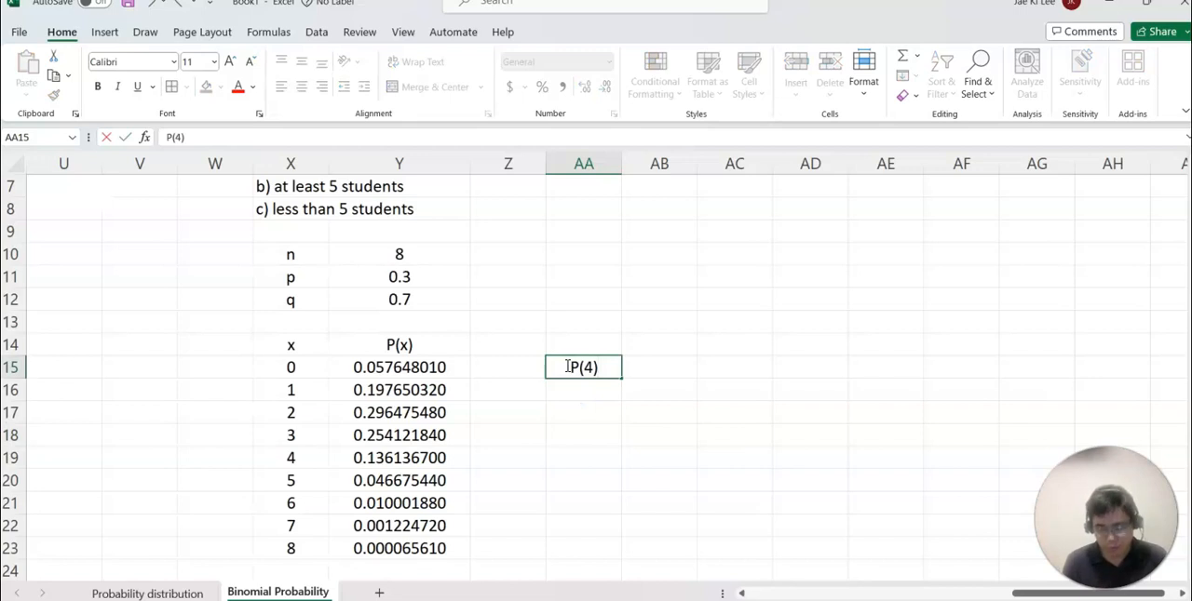
key("Tab")
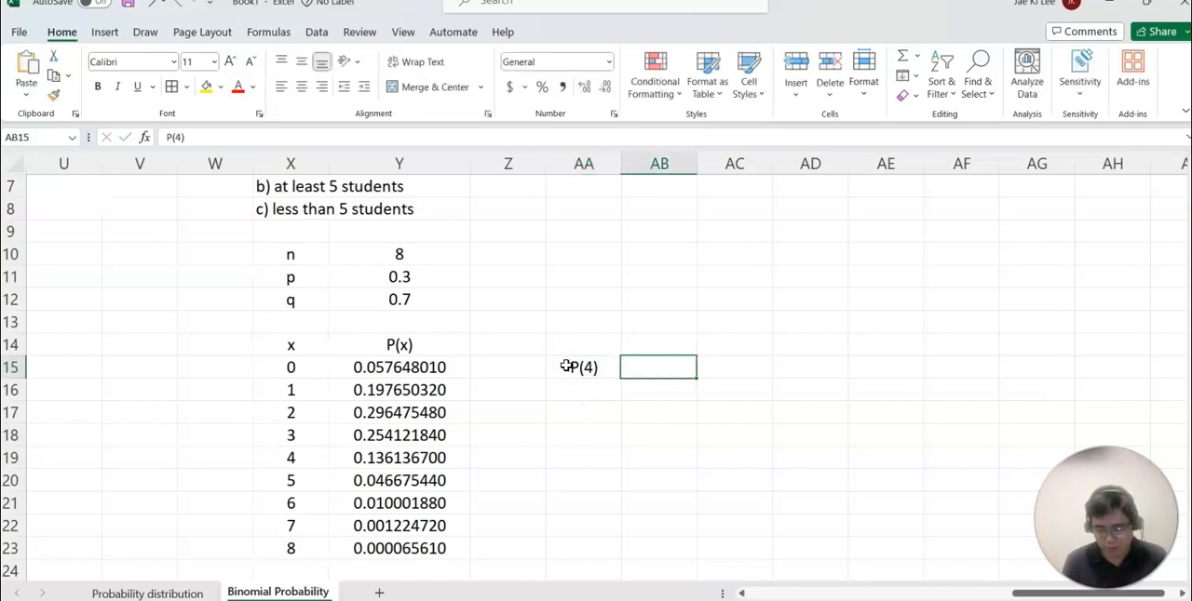
type("=")
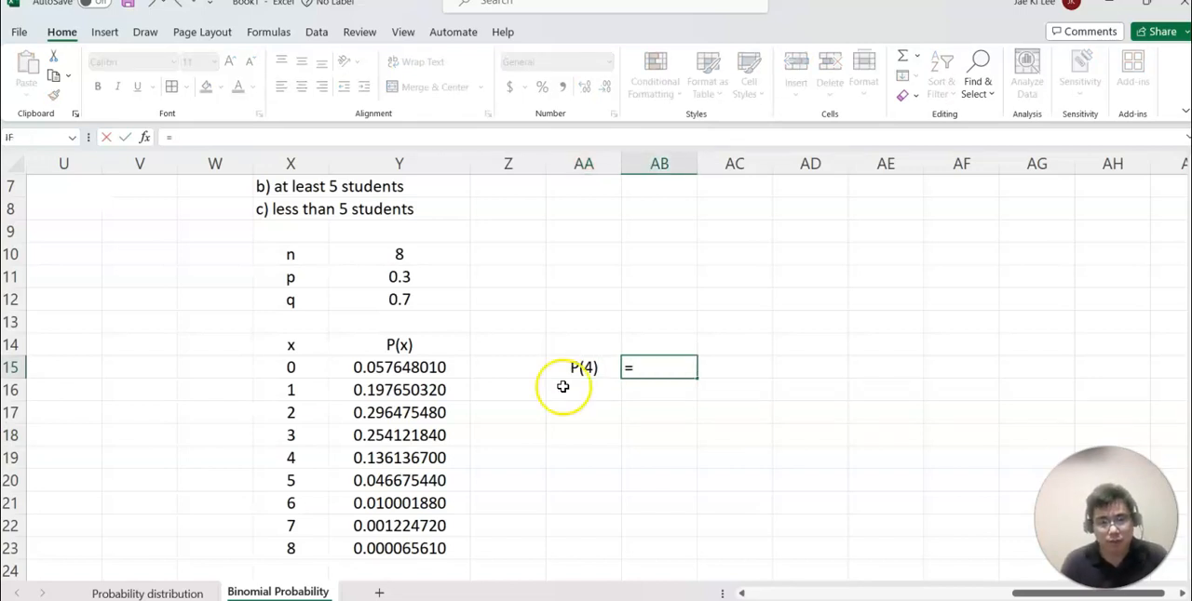
left_click(412, 457)
key("Return")
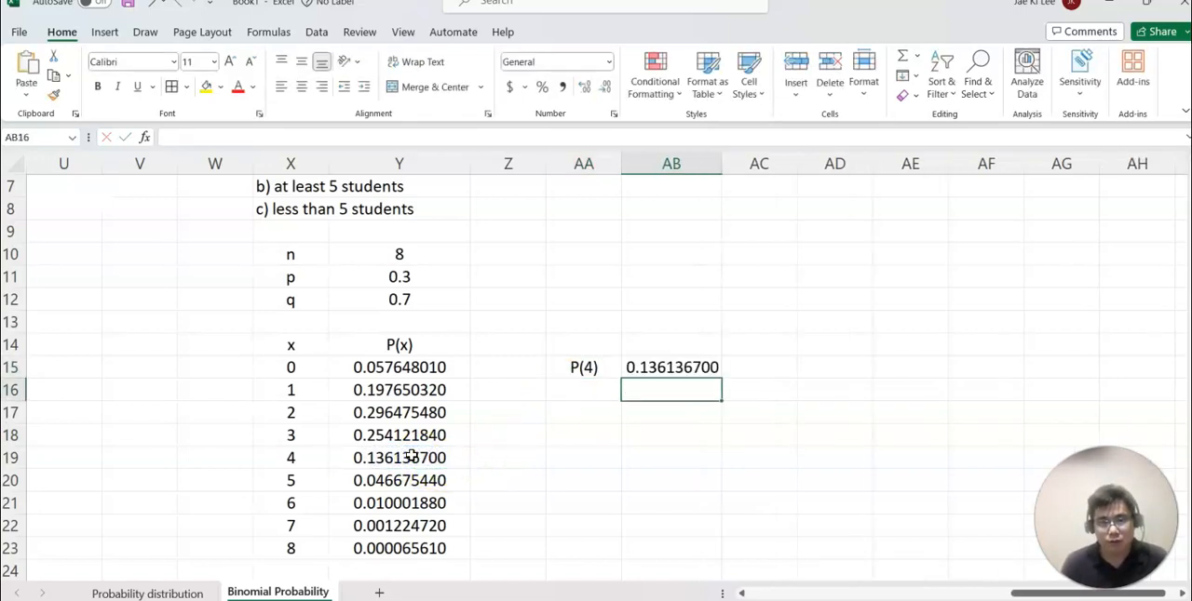
Enter the label P(at least 5) in AA17 and widen column AA to fit it.
left_click(571, 415)
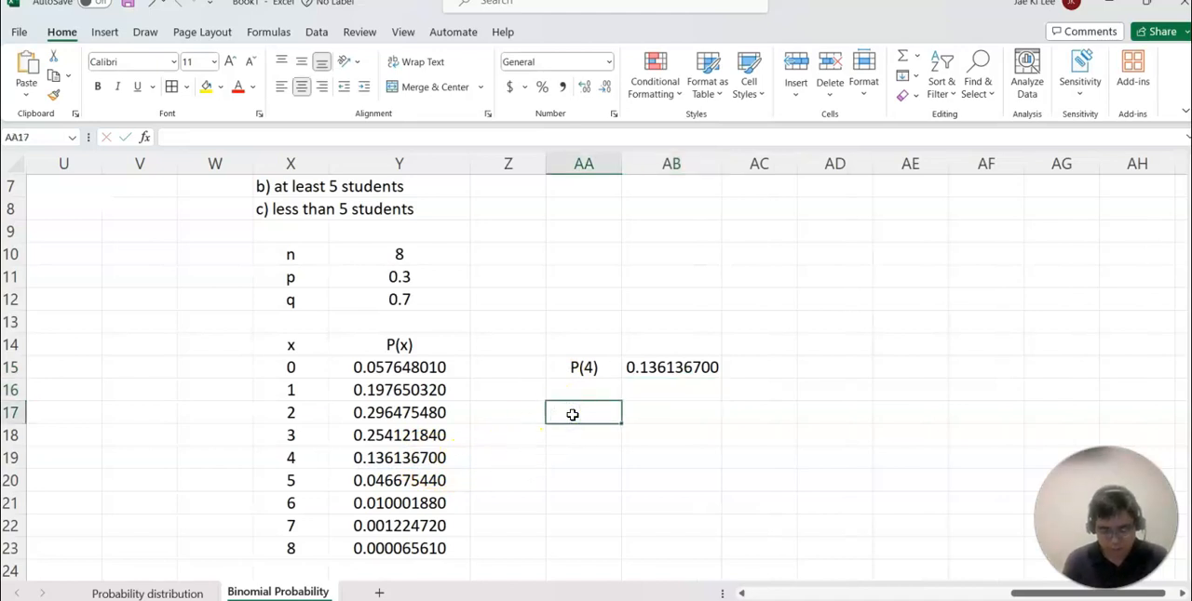
type("P(at least 5)")
key("Tab")
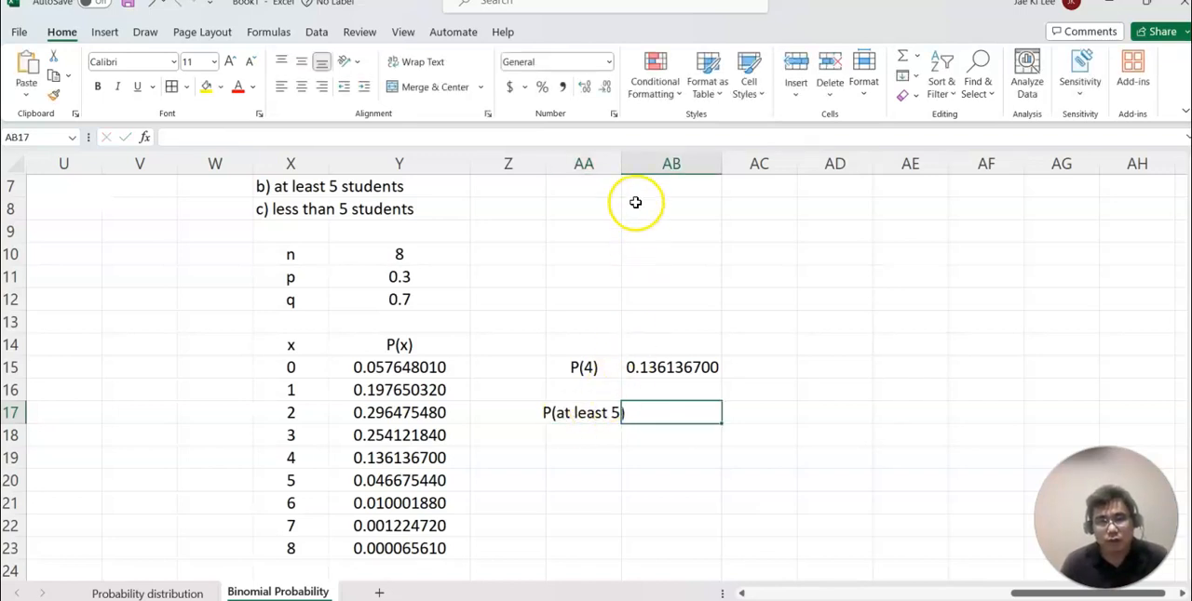
left_click_drag(621, 163, 655, 163)
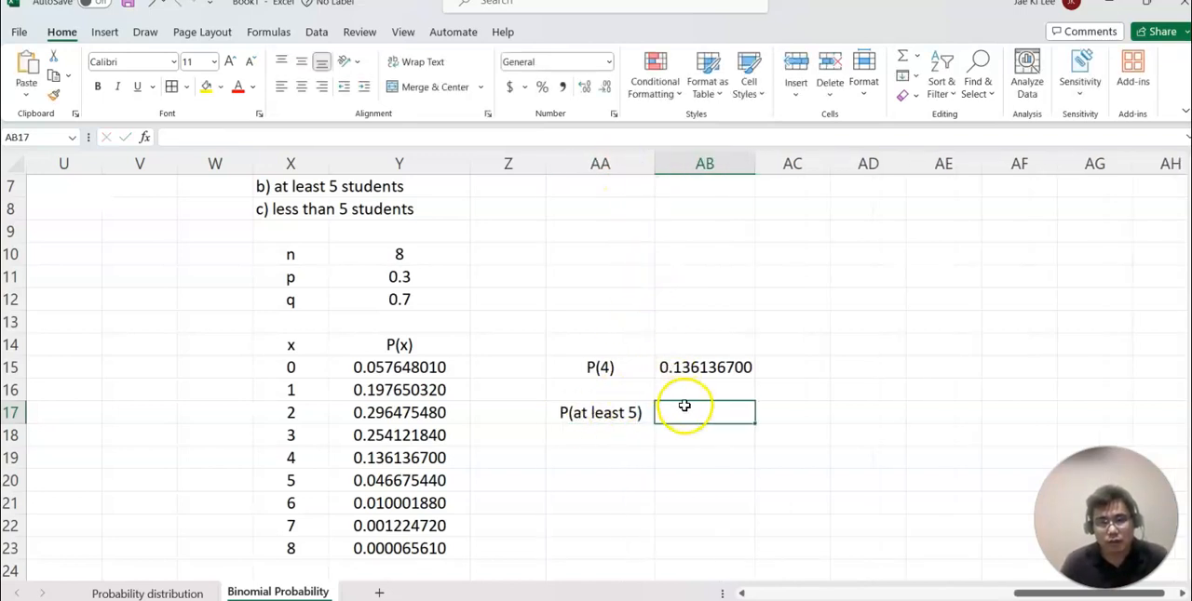
Compute the probability of at least five in AB17 by summing Y20:Y23.
type("=")
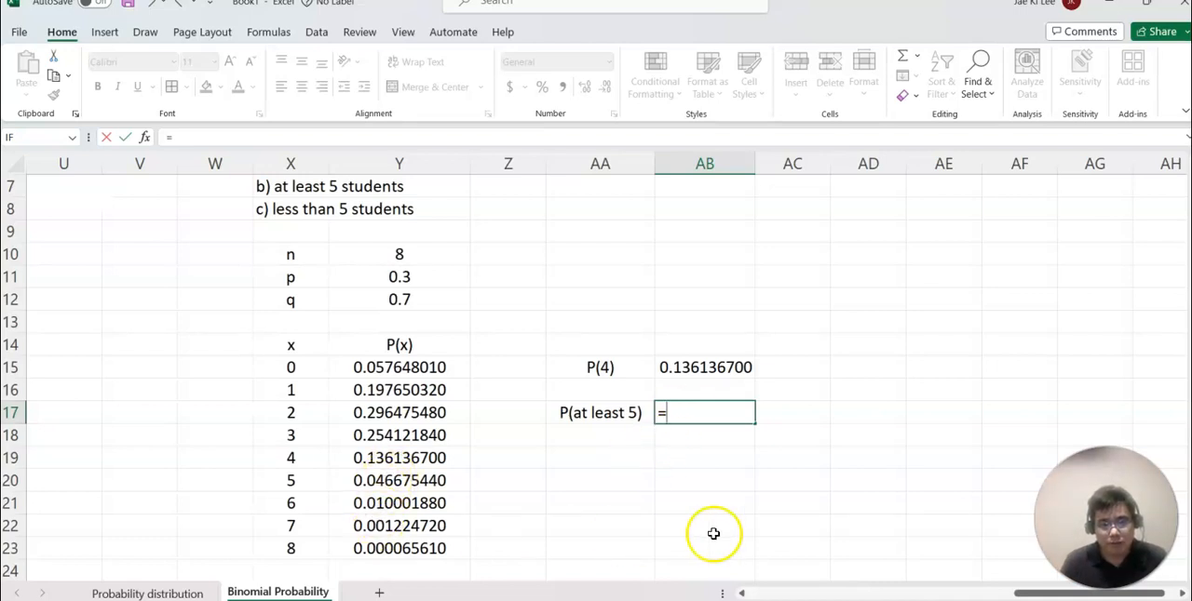
type("sum")
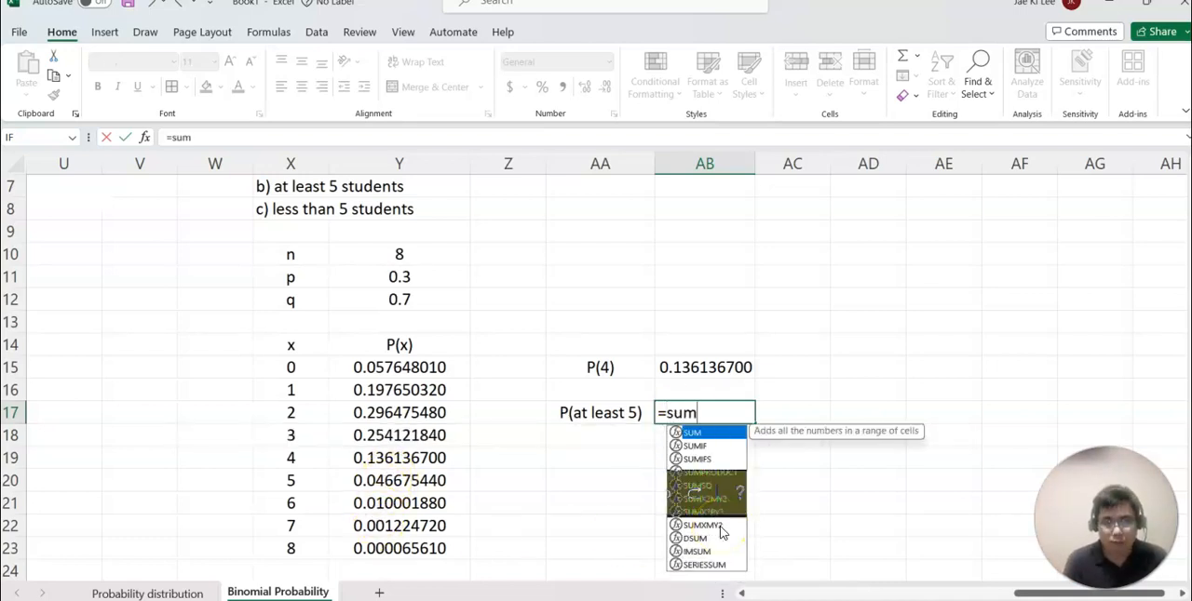
type("(")
left_click(389, 490)
left_click_drag(389, 490, 394, 546)
key("Return")
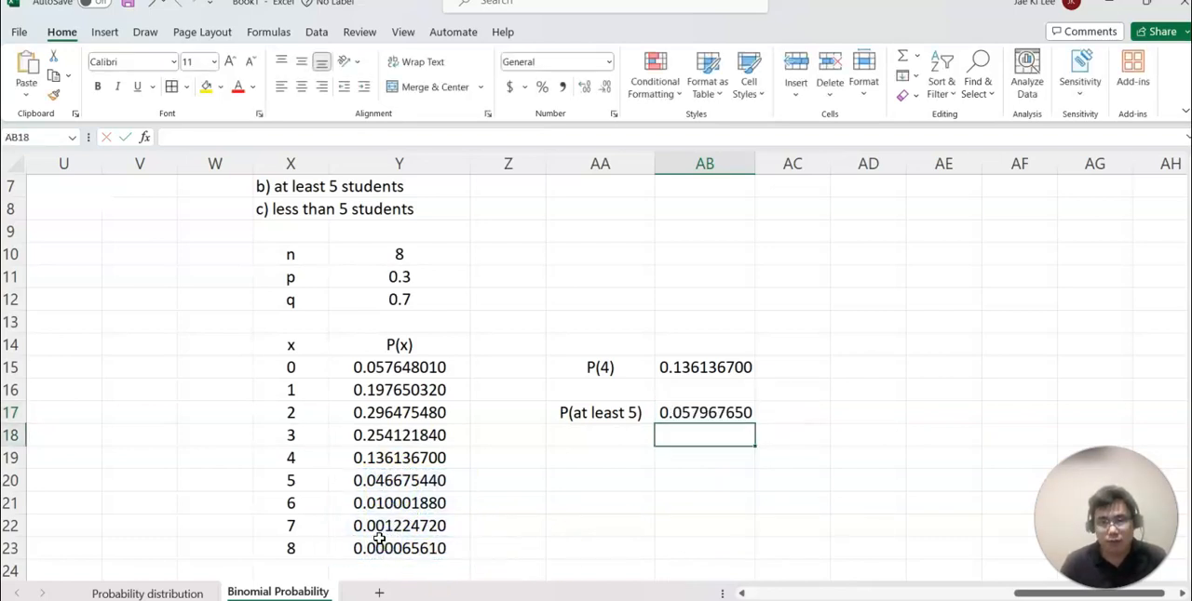
Enter the label P(less than 5) in AA19.
left_click(563, 453)
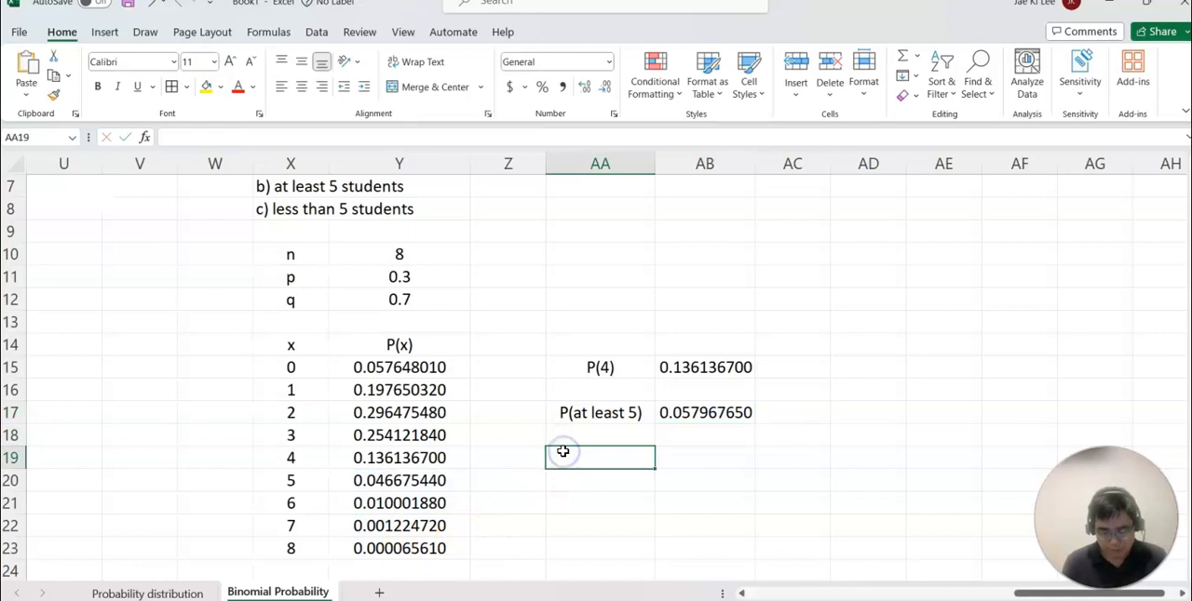
type("P(less than 5")
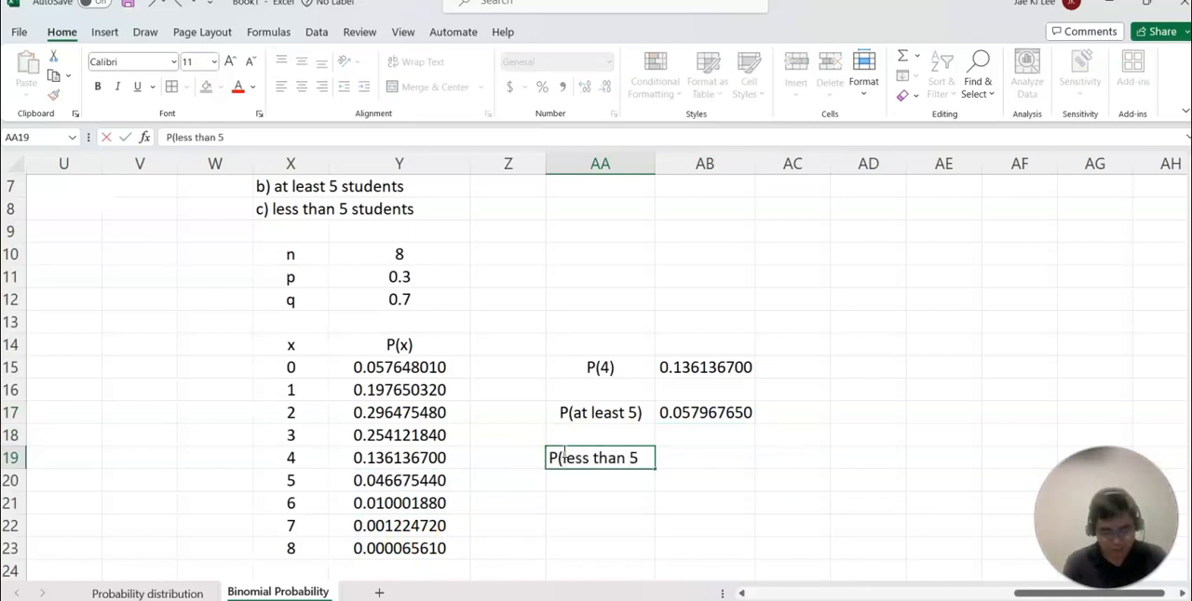
key("Tab")
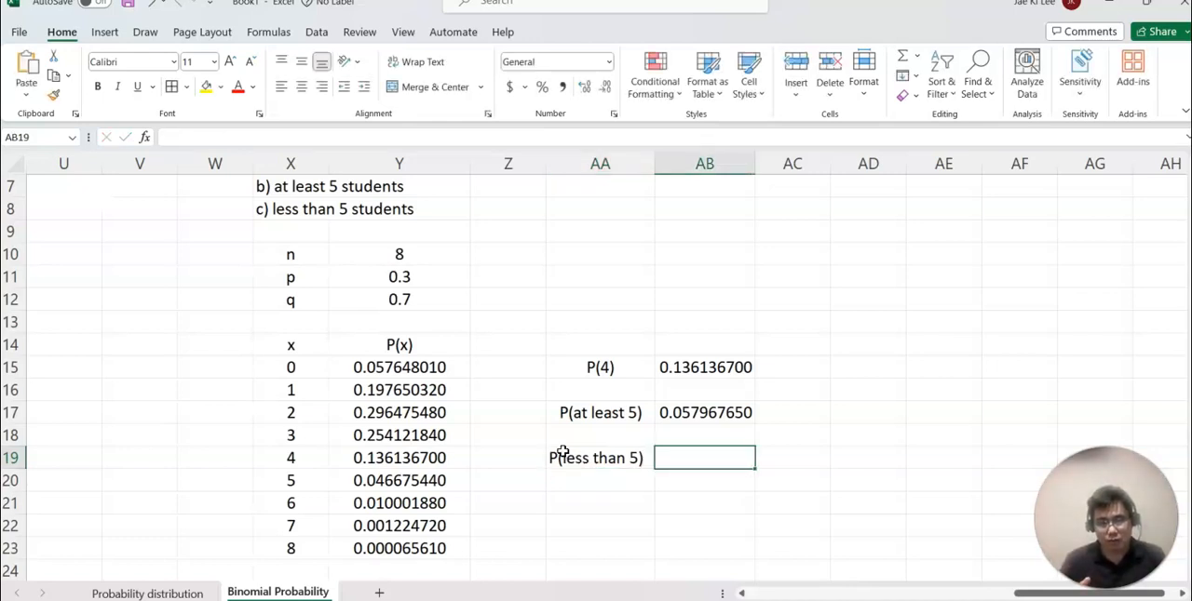
Compute the probability of less than five in AB19 by summing Y15:Y19.
type("=su")
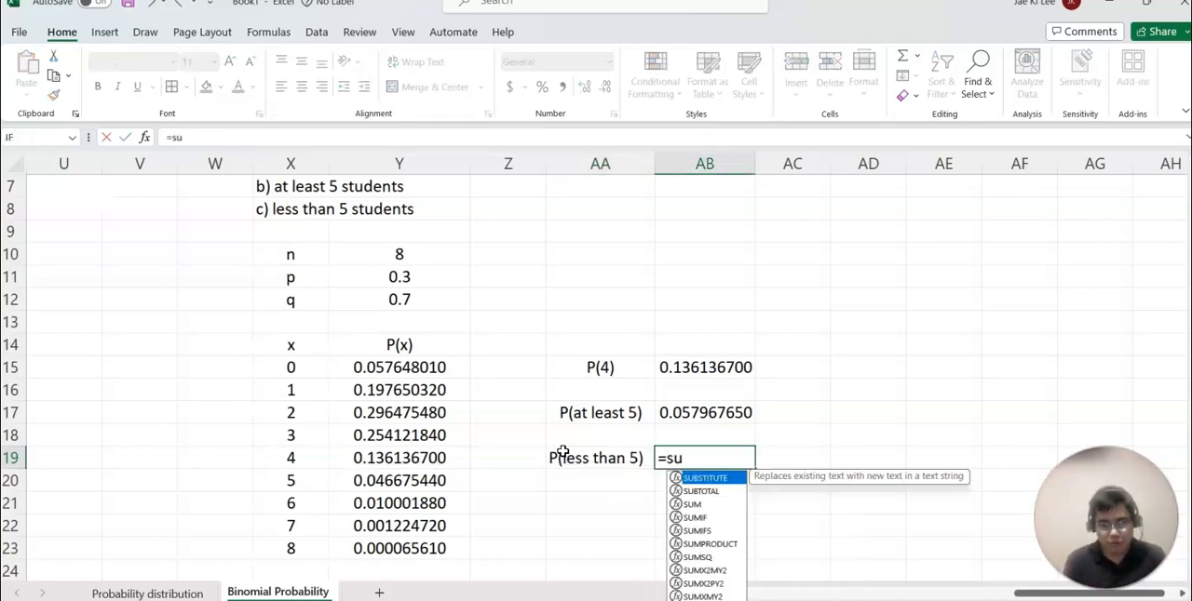
type("m(")
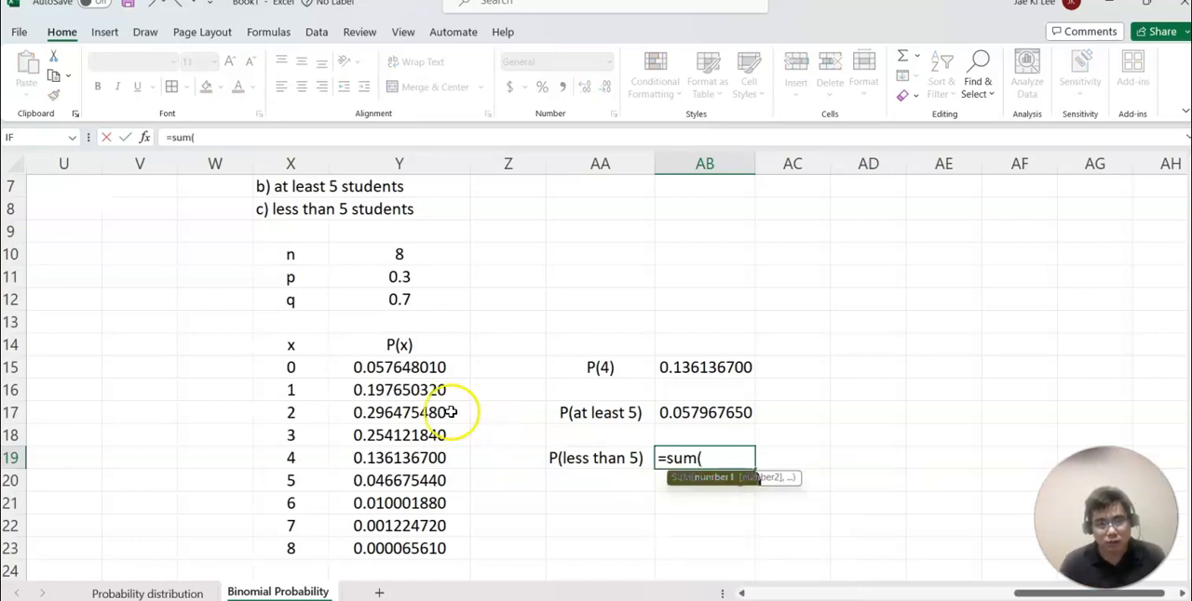
left_click_drag(375, 368, 370, 453)
key("Return")
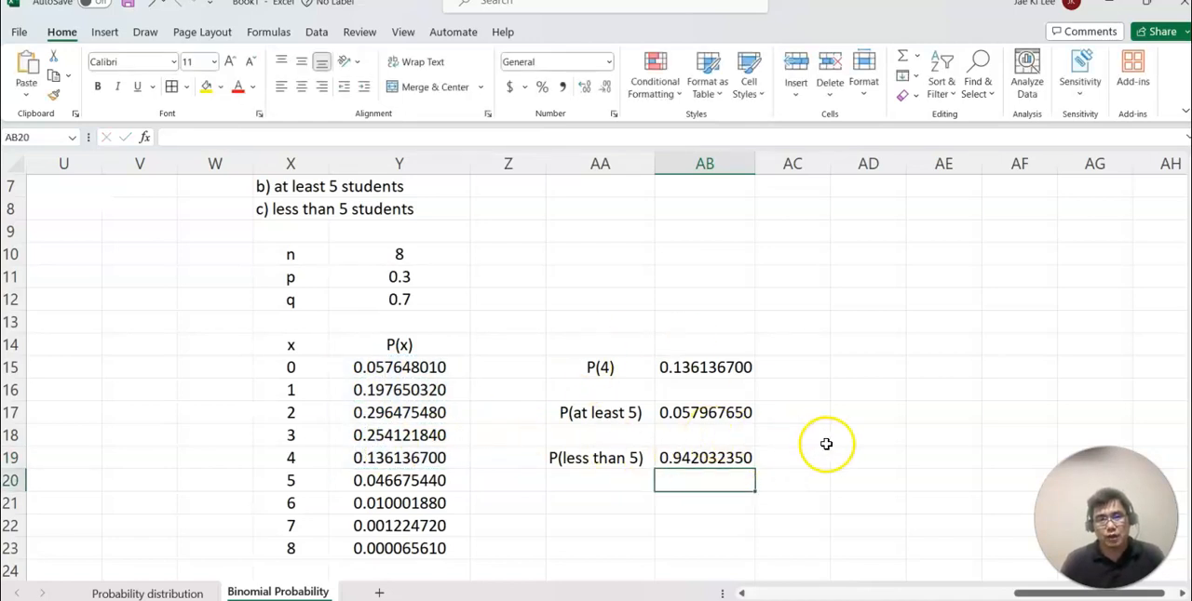
scroll(826, 443, "up", 2)
scroll(826, 444, "down", 2)
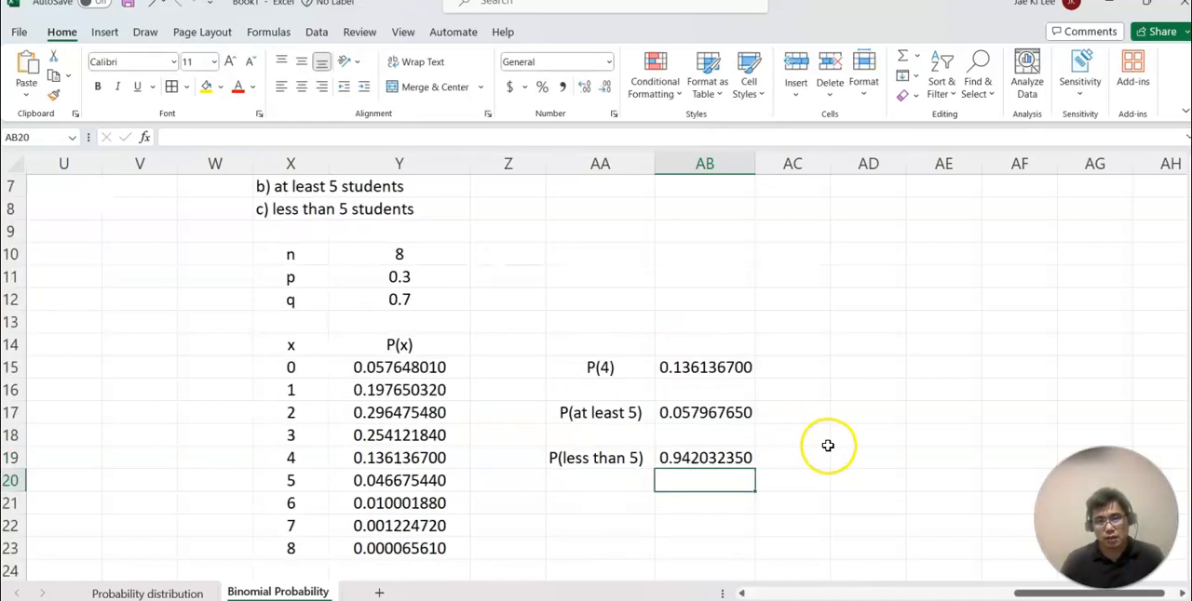